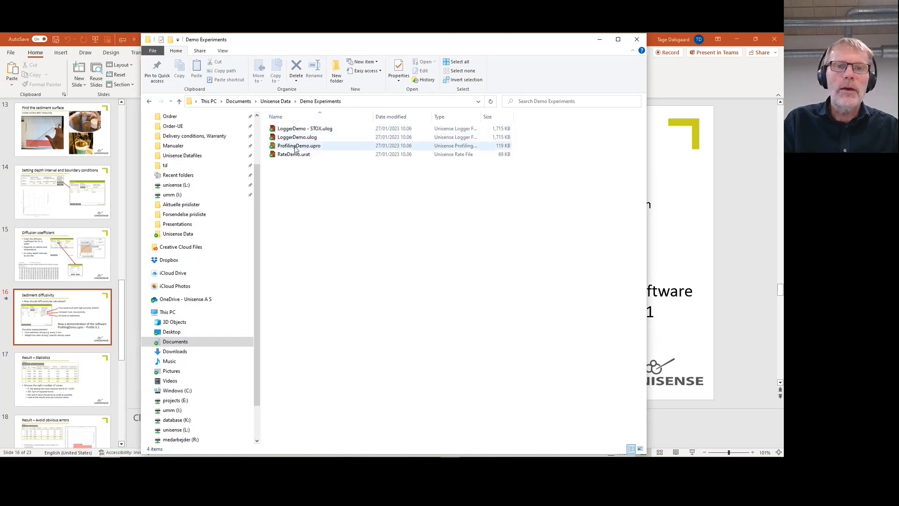
Open the ProfilingDemo.upro file from the Demo Experiments folder and dismiss the read-only alert
{"action": "left_click", "coordinate": [295, 149]}
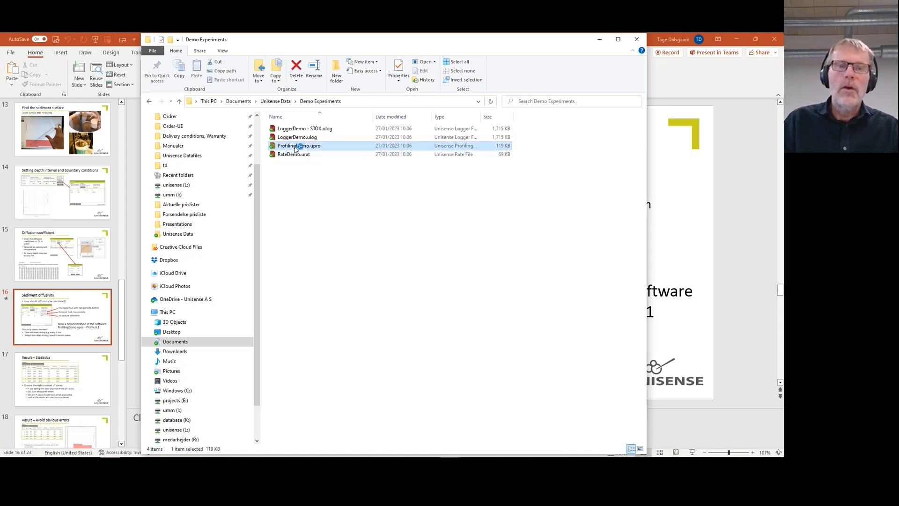
{"action": "double_click", "coordinate": [296, 149]}
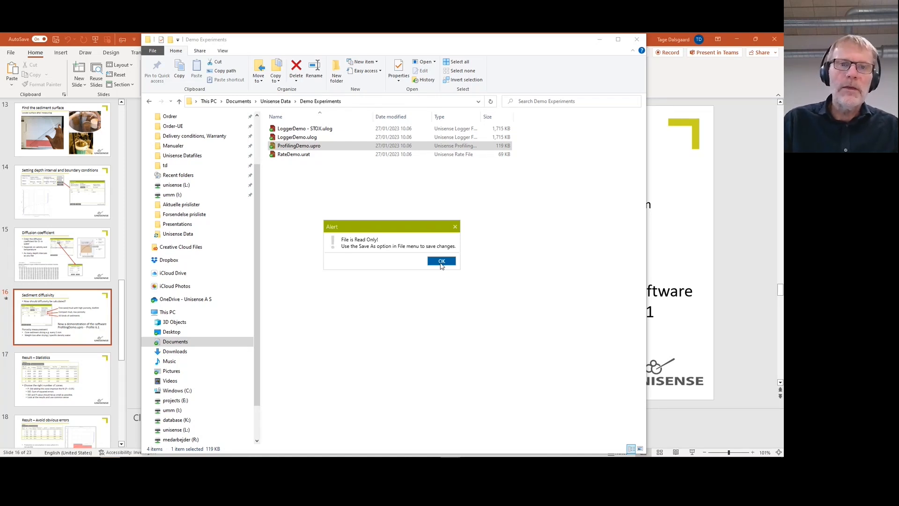
{"action": "left_click", "coordinate": [442, 261]}
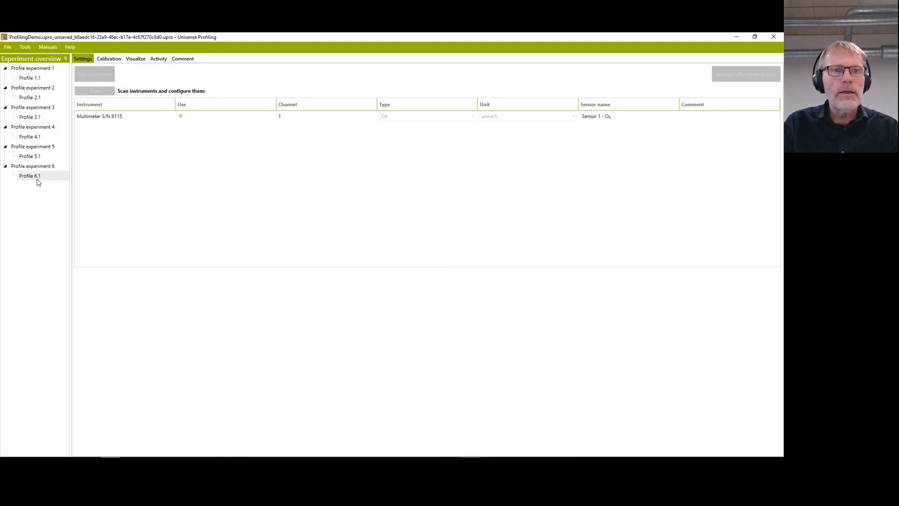
Visualize the oxygen depth profiles of all experiments, briefly hiding the profile selection list and showing it again
{"action": "left_click", "coordinate": [135, 59]}
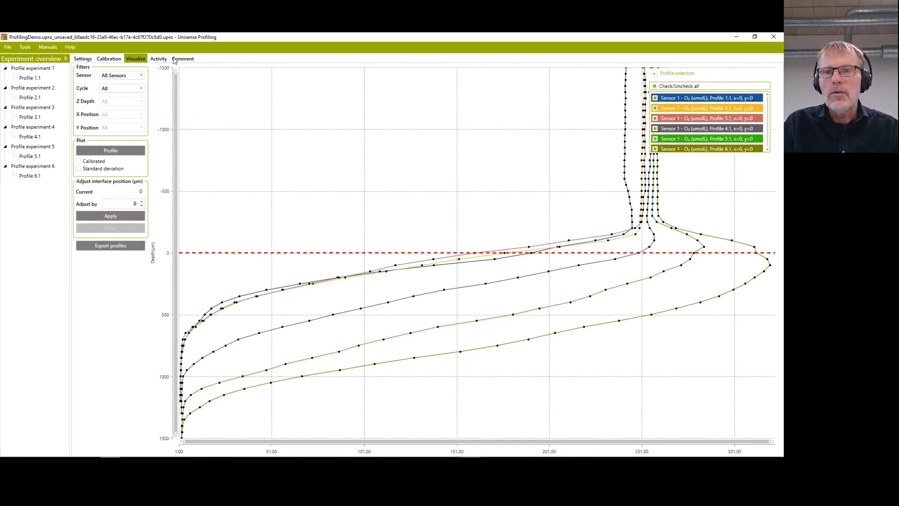
{"action": "left_click", "coordinate": [654, 73]}
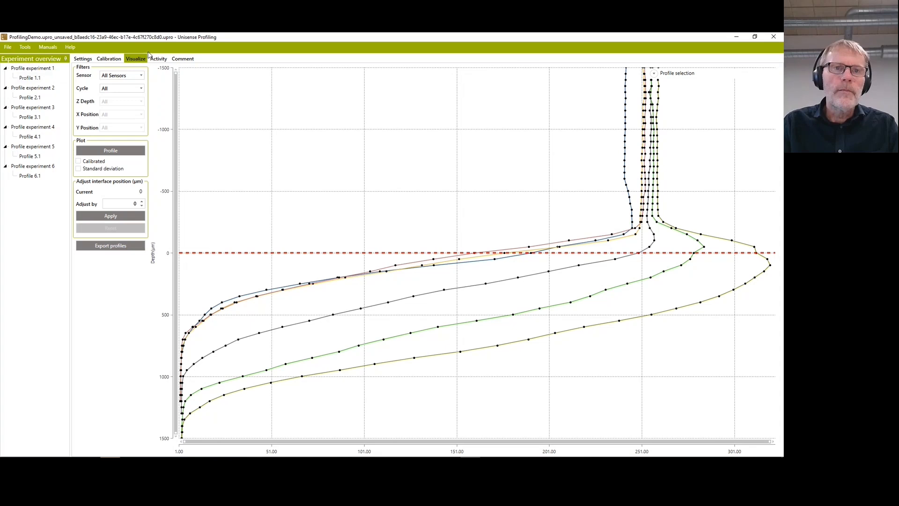
{"action": "left_click", "coordinate": [654, 73]}
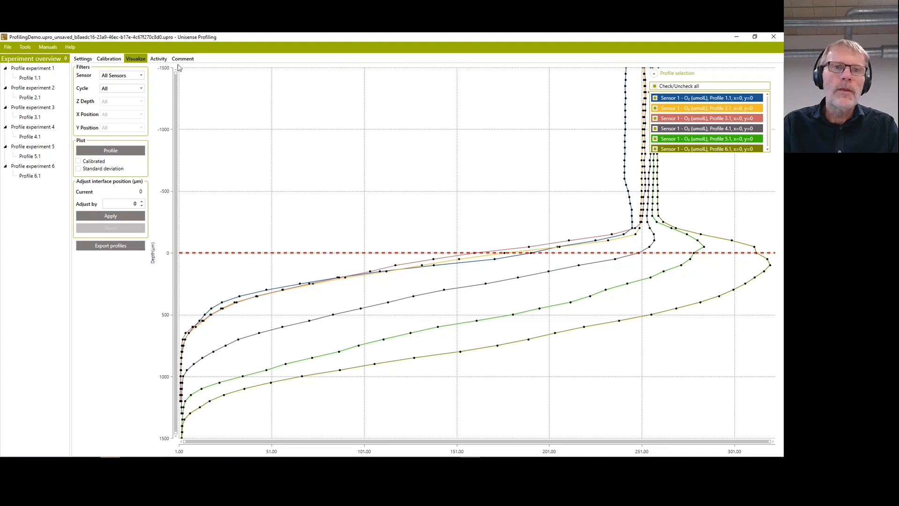
Set up the activity analysis with Sensor 1 - O₂ and Profile 6.1, checking the profile named on the presentation slide
{"action": "left_click", "coordinate": [162, 59]}
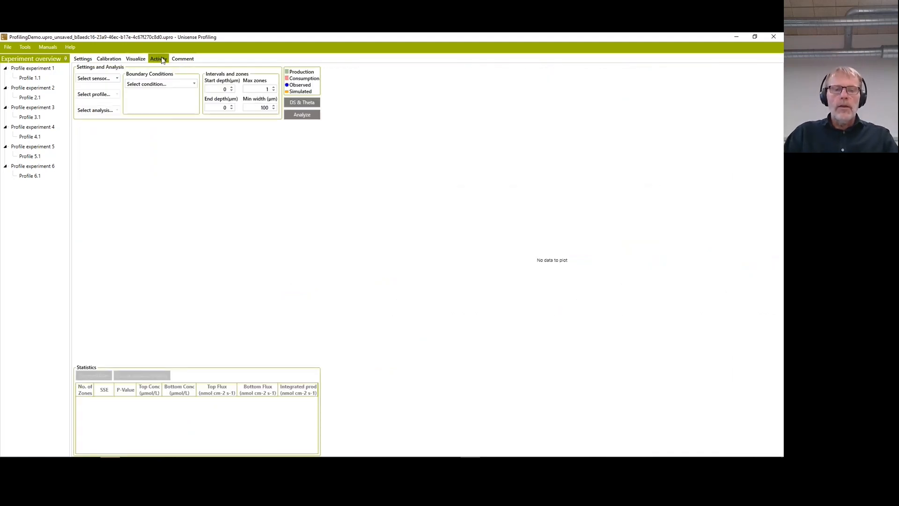
{"action": "key", "text": "alt+Tab"}
{"action": "key", "text": "Tab"}
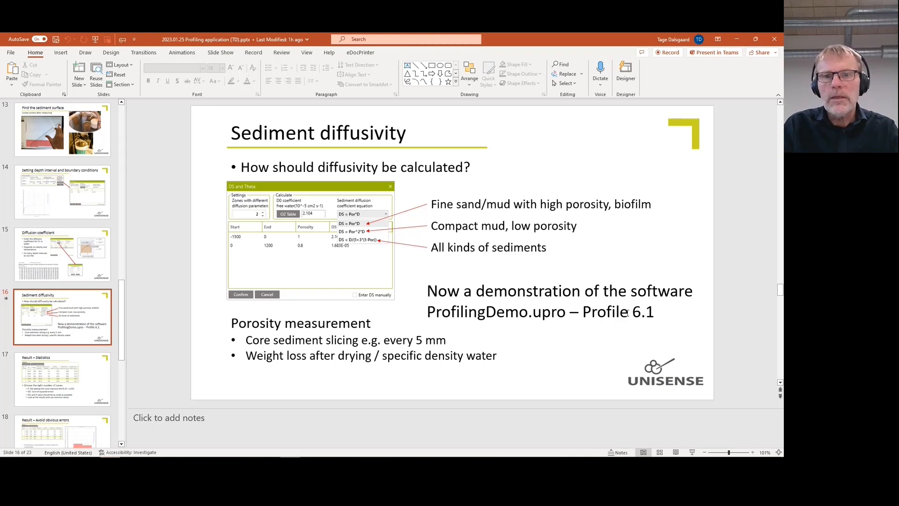
{"action": "key", "text": "alt+Tab"}
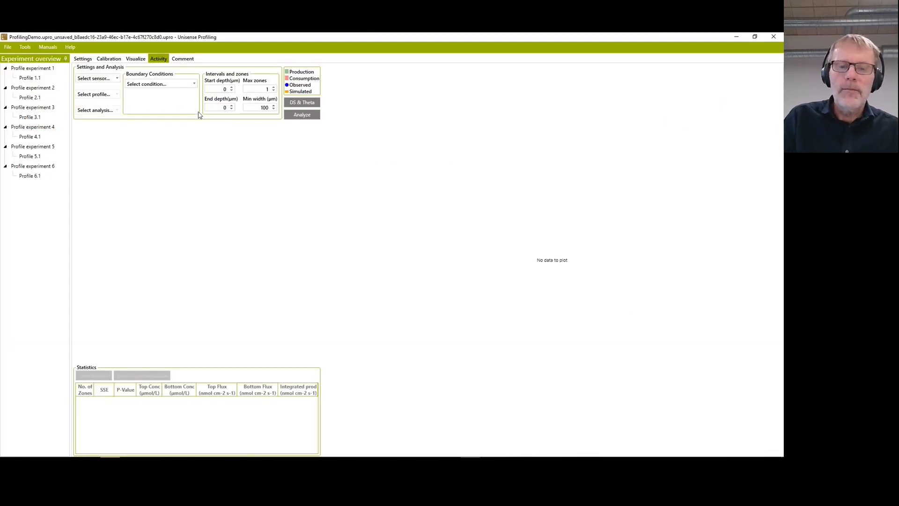
{"action": "left_click", "coordinate": [116, 79]}
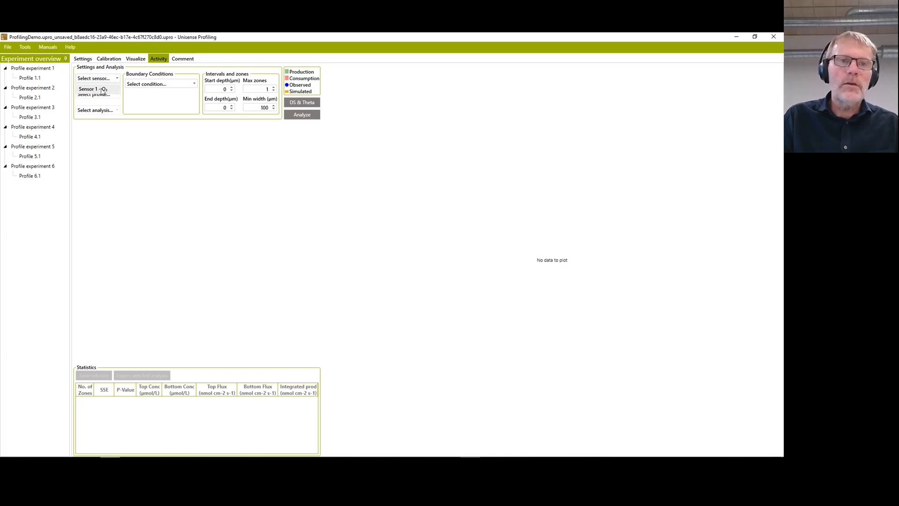
{"action": "left_click", "coordinate": [103, 90]}
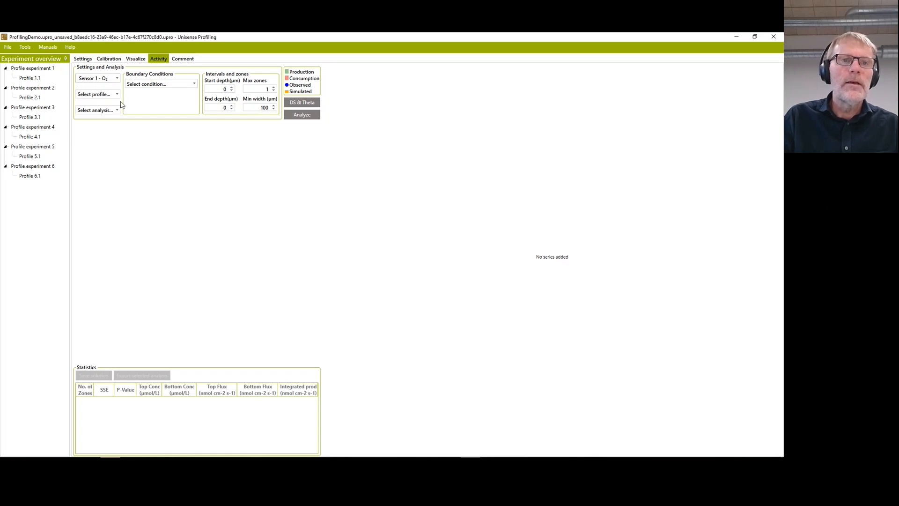
{"action": "left_click", "coordinate": [117, 96]}
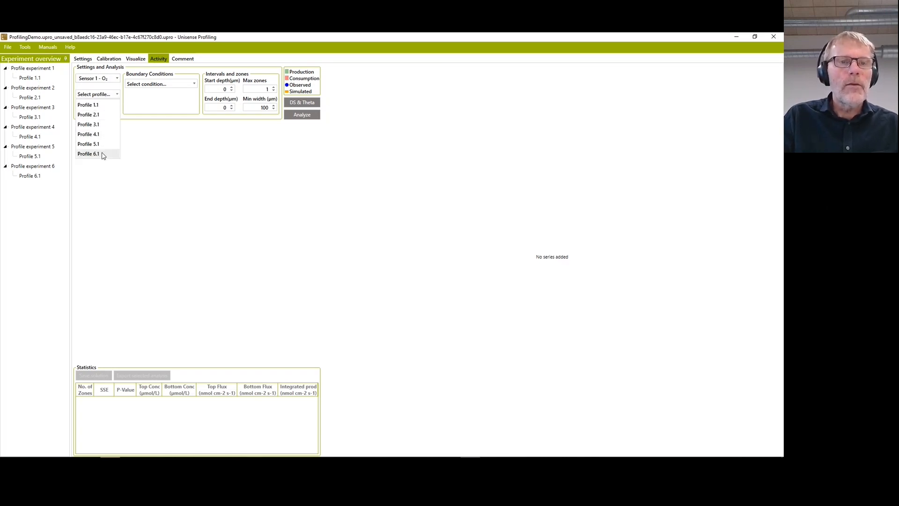
{"action": "left_click", "coordinate": [89, 154]}
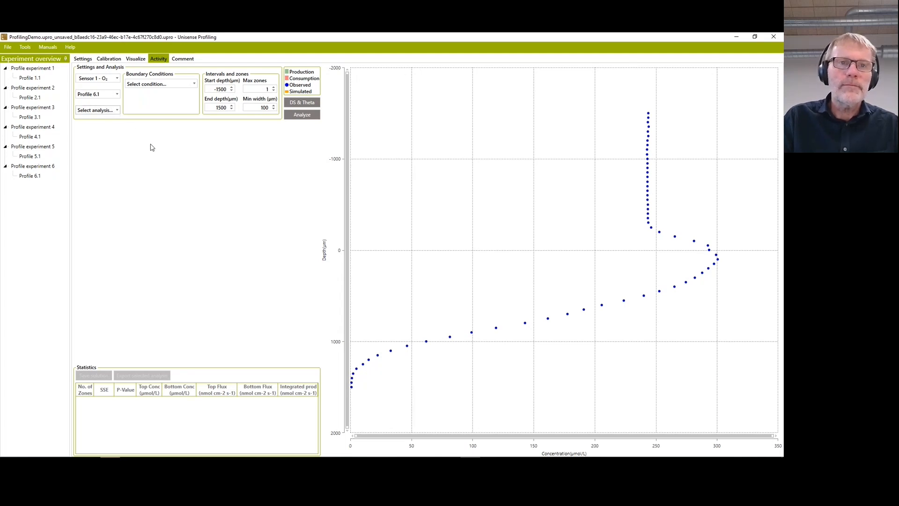
Set the boundary conditions of the activity analysis to Bottom conc + bottom flux
{"action": "left_click", "coordinate": [191, 85]}
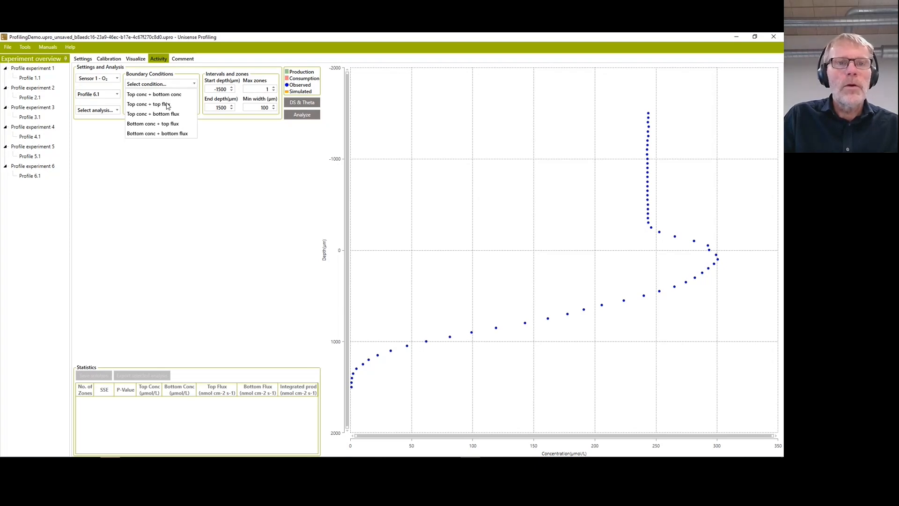
{"action": "left_click", "coordinate": [175, 134]}
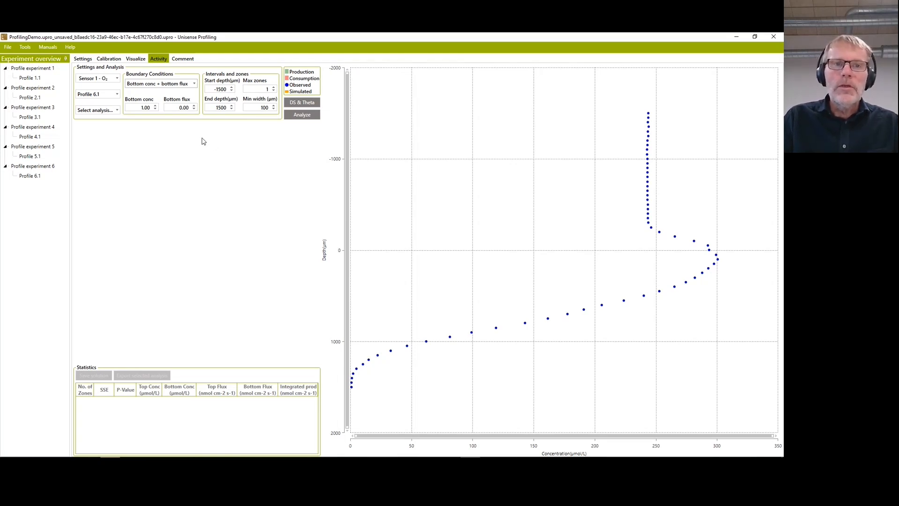
{"action": "left_click", "coordinate": [192, 85]}
{"action": "left_click", "coordinate": [192, 84]}
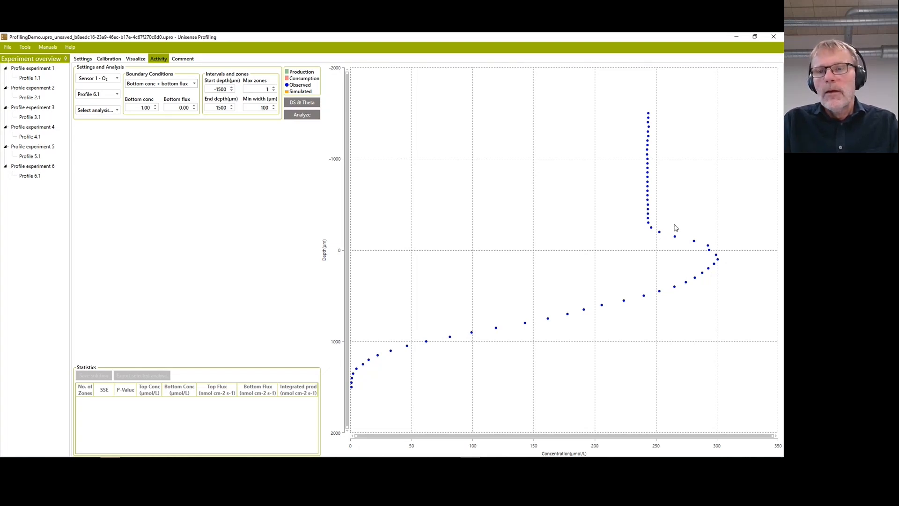
Set the analysis interval to a start depth of -100 µm and an end depth of 1450 µm, with a maximum of 6 zones
{"action": "mouse_move", "coordinate": [695, 242]}
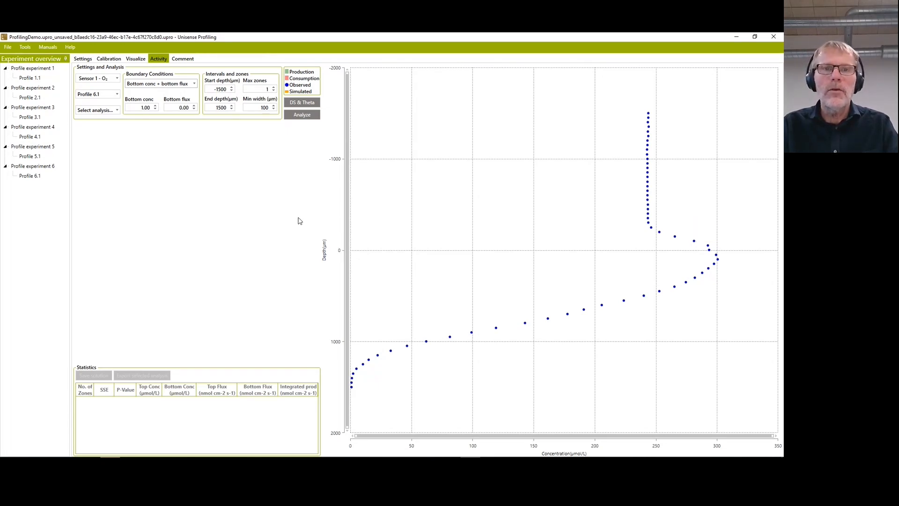
{"action": "left_click", "coordinate": [221, 89]}
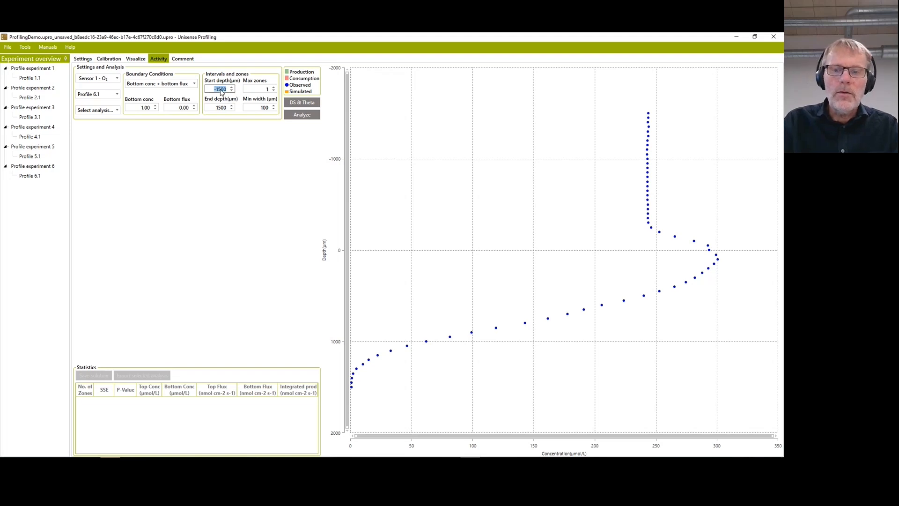
{"action": "key", "text": "BackSpace"}
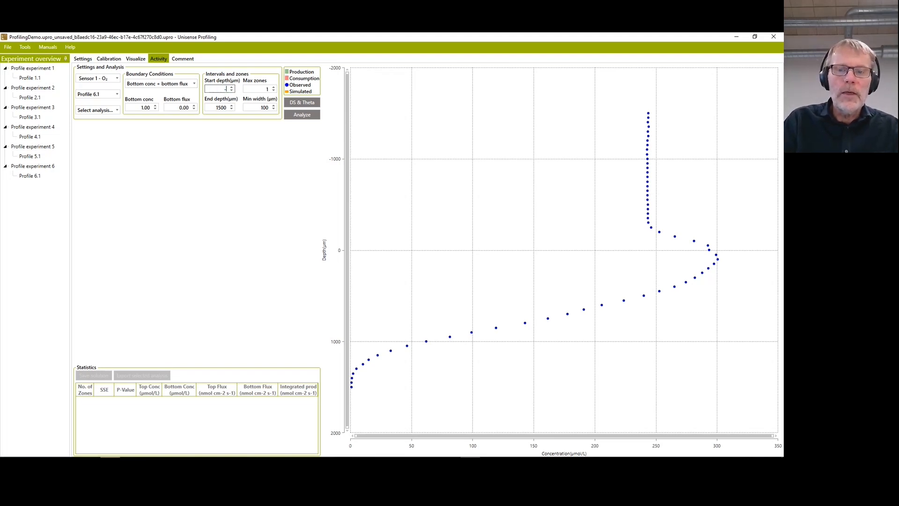
{"action": "type", "text": "-100"}
{"action": "key", "text": "Tab"}
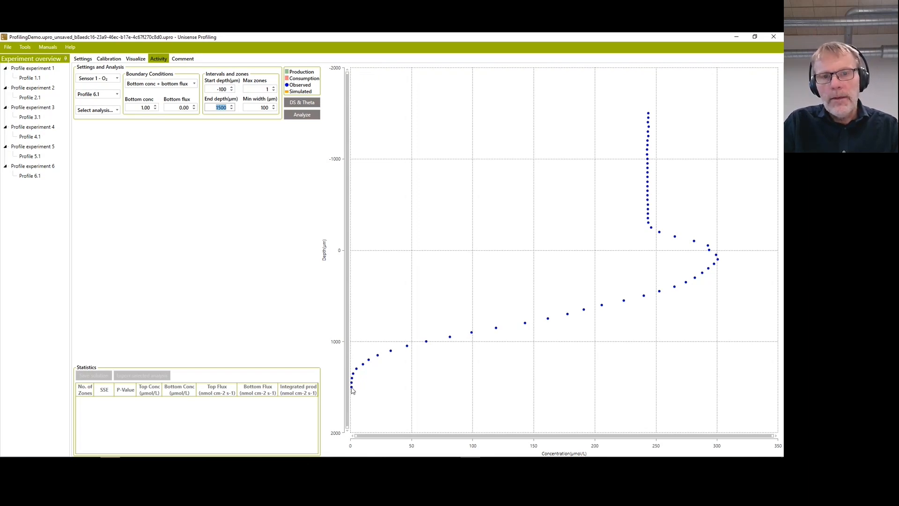
{"action": "mouse_move", "coordinate": [352, 390]}
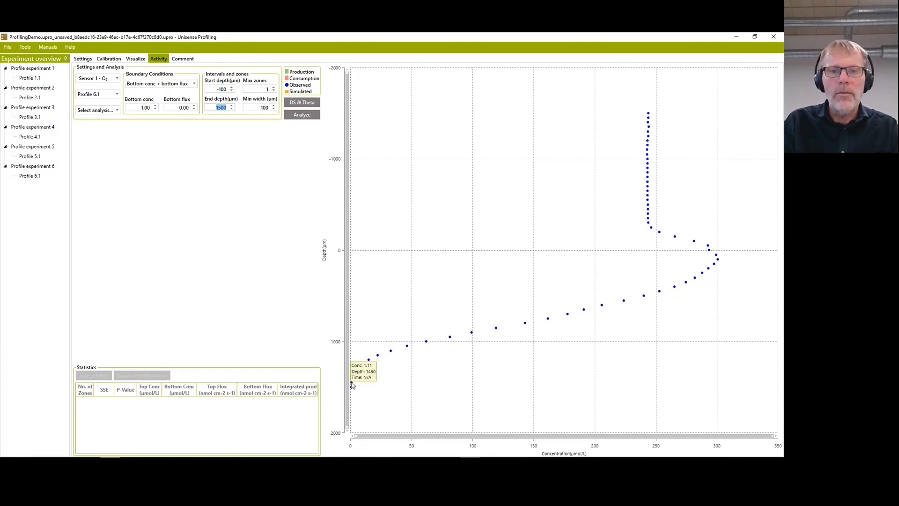
{"action": "type", "text": "1"}
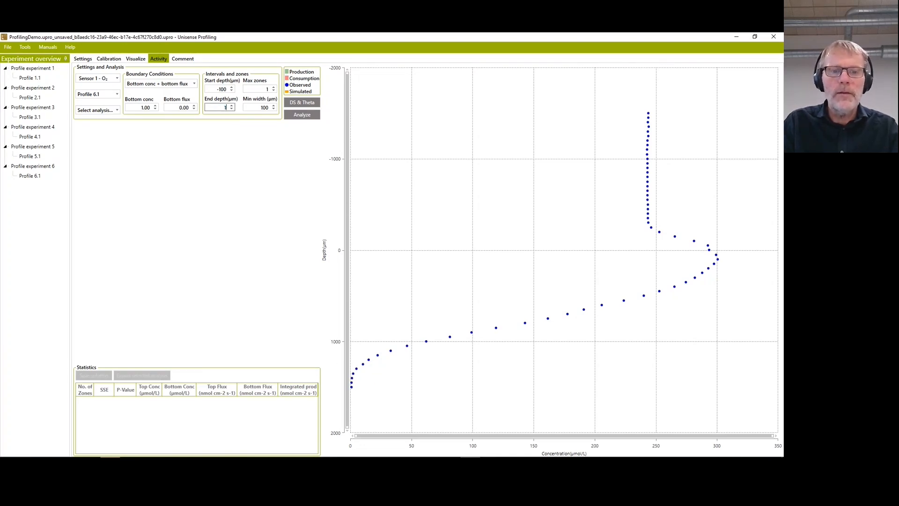
{"action": "type", "text": "450"}
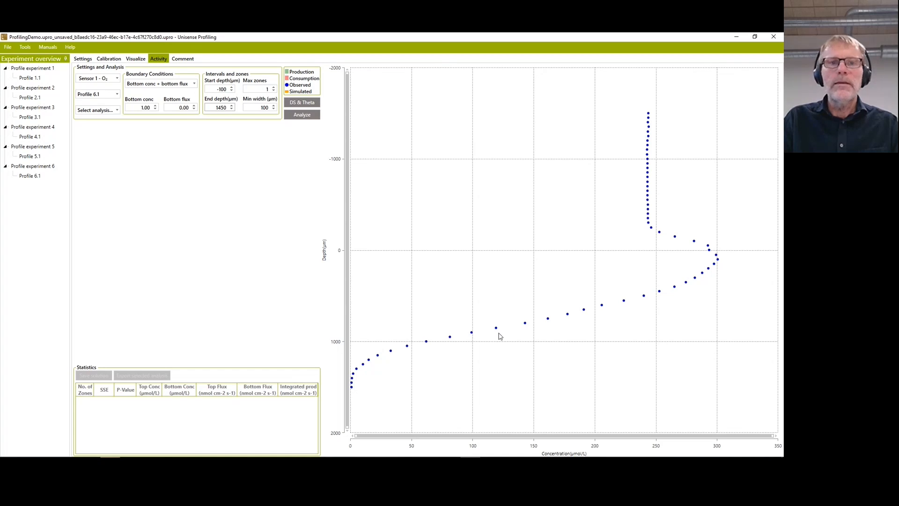
{"action": "left_click", "coordinate": [274, 88]}
{"action": "left_click", "coordinate": [274, 88]}
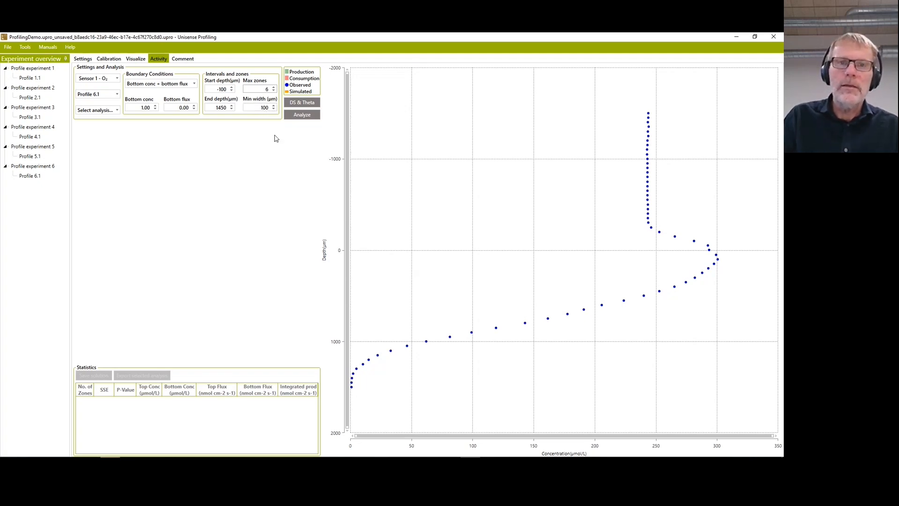
Set 2 zones with different diffusion parameters in the DS and Theta settings and end the first zone at -100
{"action": "left_click", "coordinate": [302, 102]}
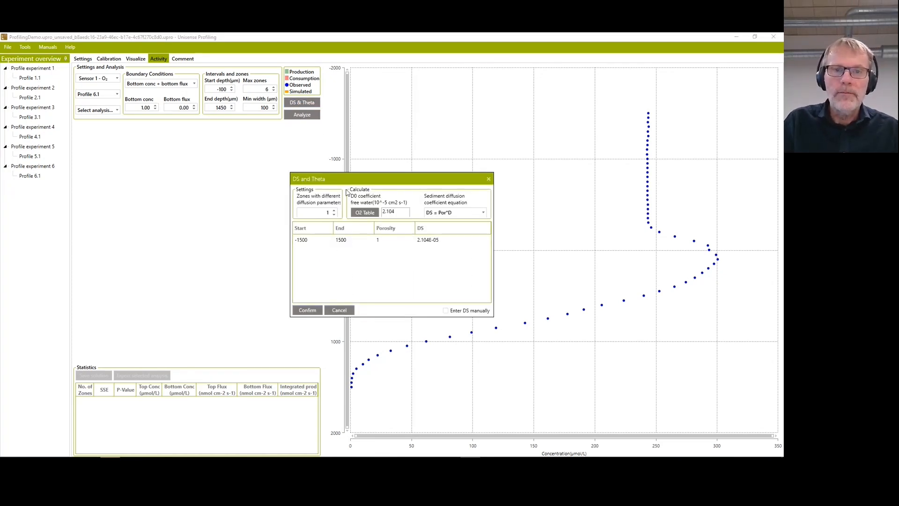
{"action": "left_click", "coordinate": [317, 246]}
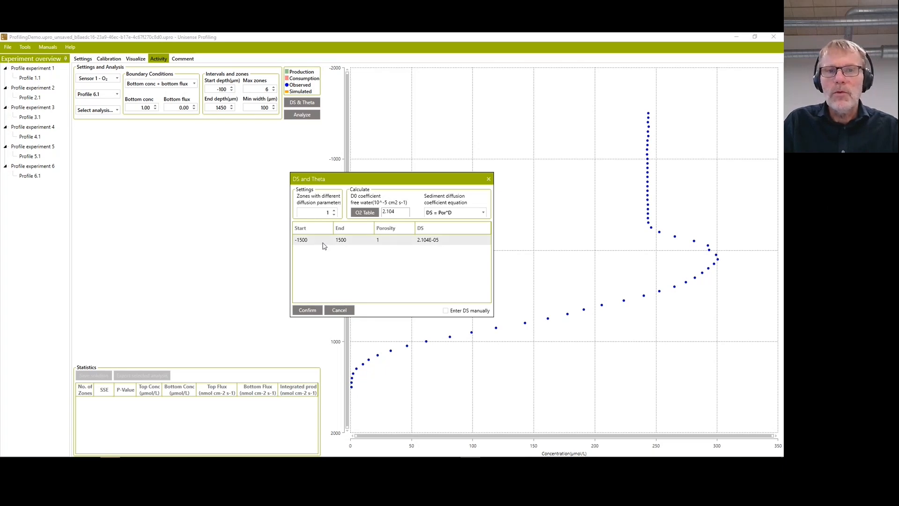
{"action": "left_click", "coordinate": [335, 211]}
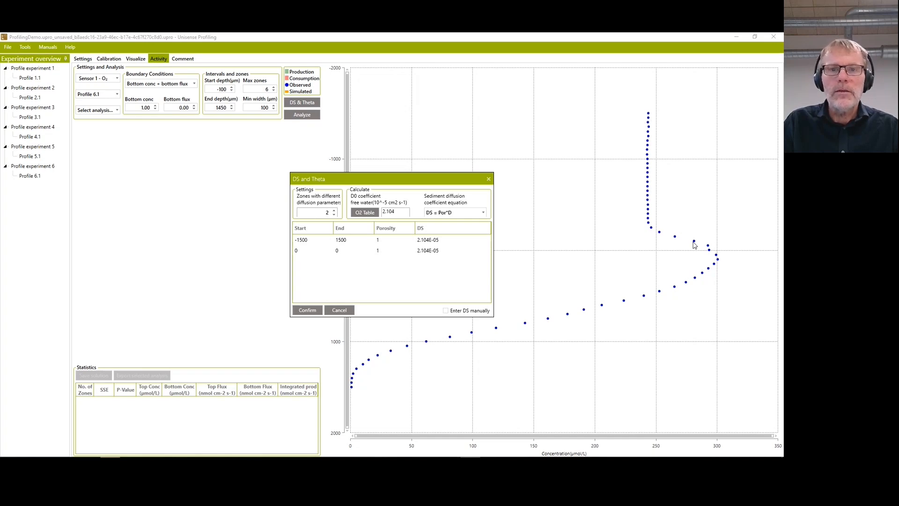
{"action": "left_click", "coordinate": [355, 241]}
{"action": "left_click", "coordinate": [355, 239]}
{"action": "type", "text": "-1"}
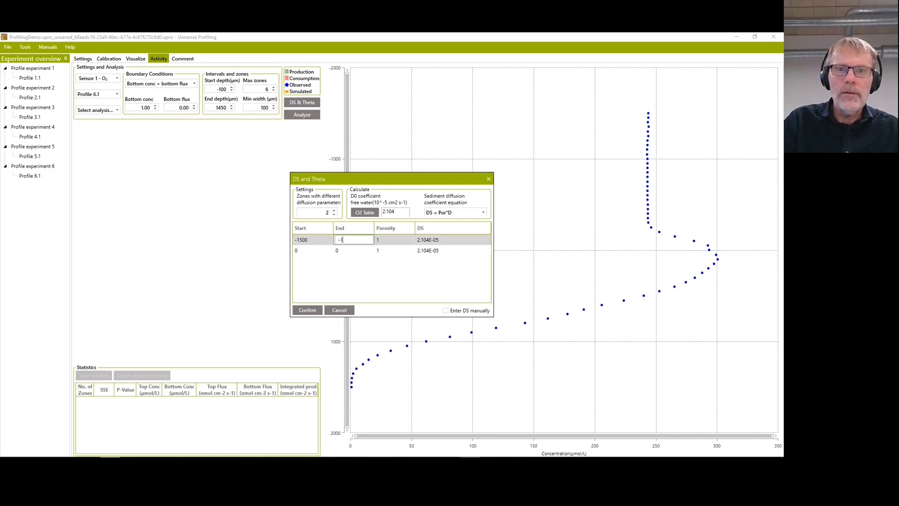
{"action": "type", "text": "00"}
{"action": "left_click", "coordinate": [397, 241]}
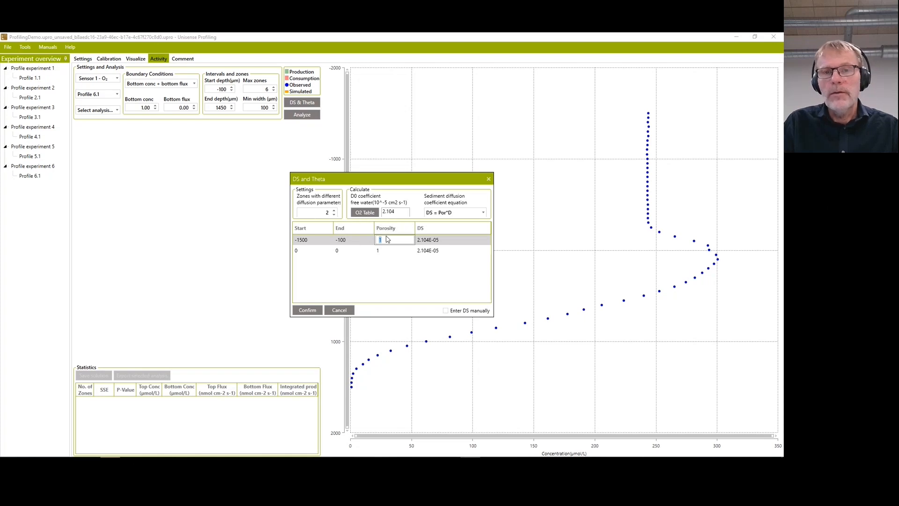
Define the second diffusion zone from -100 to 1500 with a porosity of 0.85, keeping the DS = Por*D equation
{"action": "left_click", "coordinate": [311, 250]}
{"action": "type", "text": "-100"}
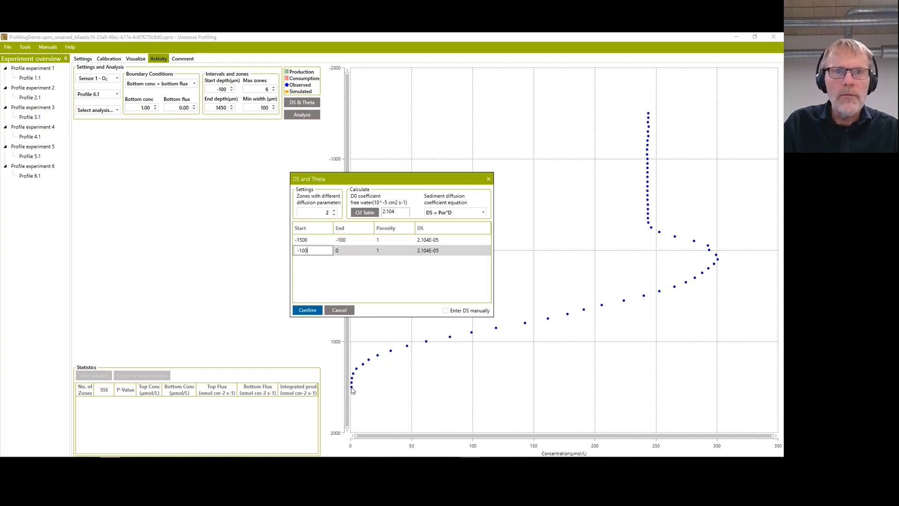
{"action": "left_click", "coordinate": [356, 250]}
{"action": "type", "text": "1500"}
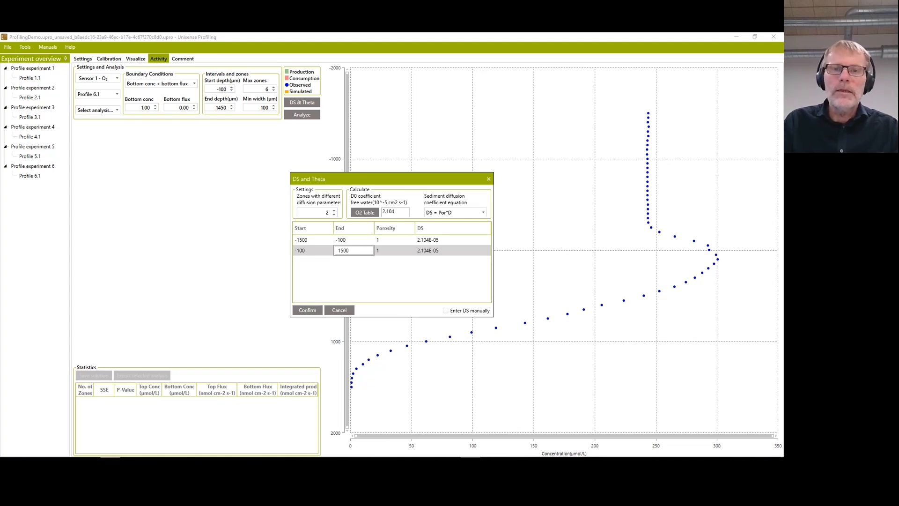
{"action": "left_click", "coordinate": [403, 249]}
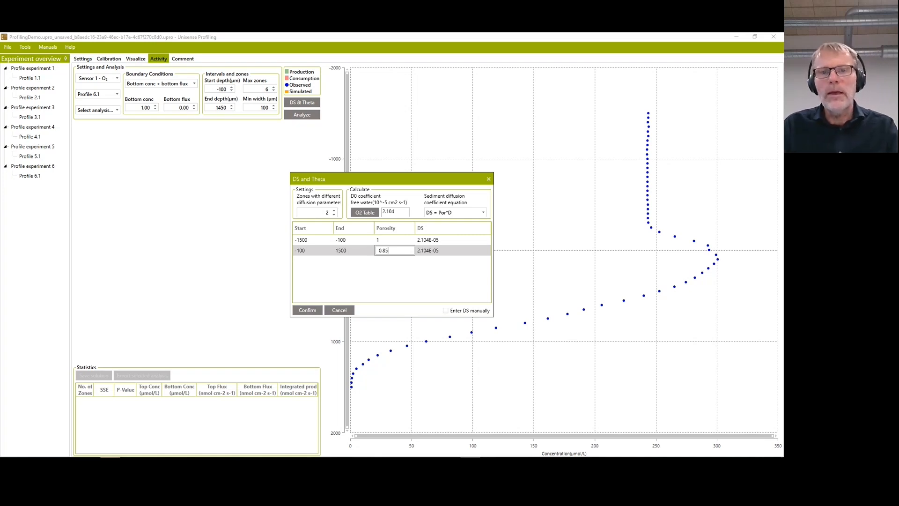
{"action": "left_click", "coordinate": [404, 267]}
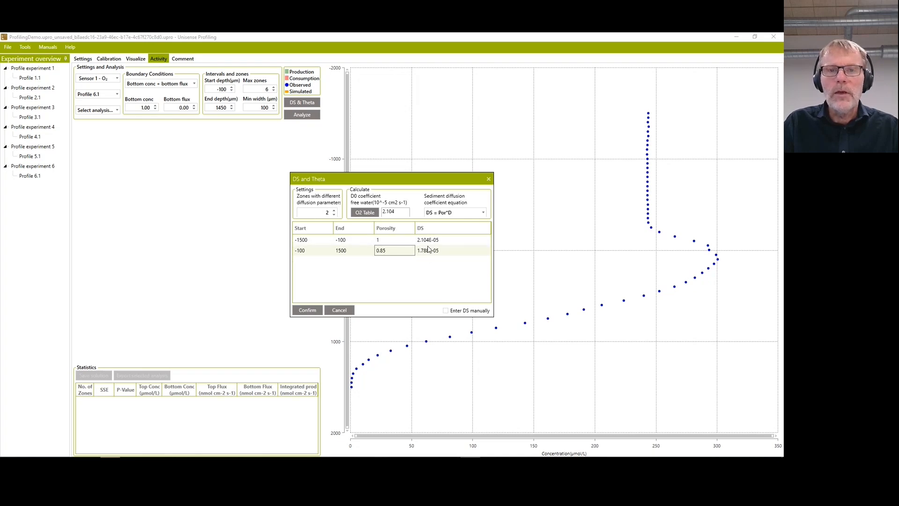
{"action": "left_click", "coordinate": [473, 214]}
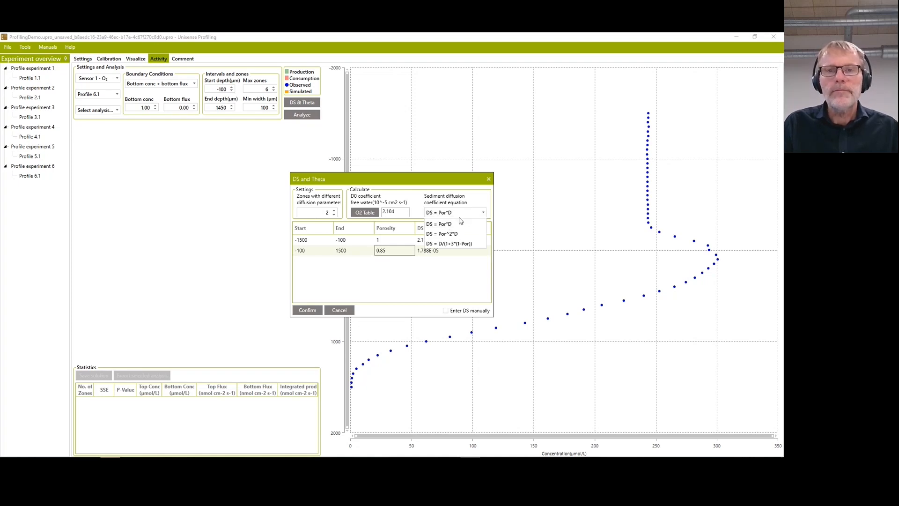
{"action": "left_click", "coordinate": [463, 217]}
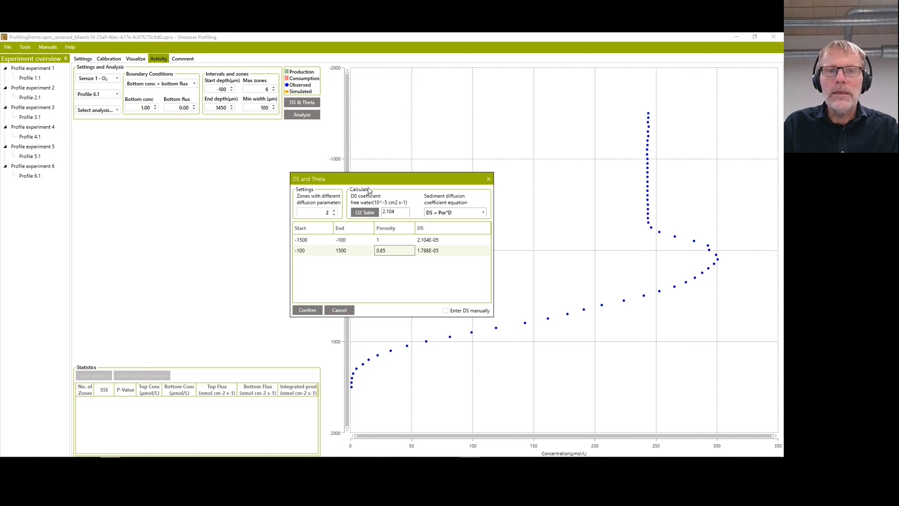
Calculate the oxygen diffusion coefficient for 22 °C and 23 ‰ salinity, apply it as D0 and confirm the DS and Theta settings
{"action": "left_click", "coordinate": [365, 213]}
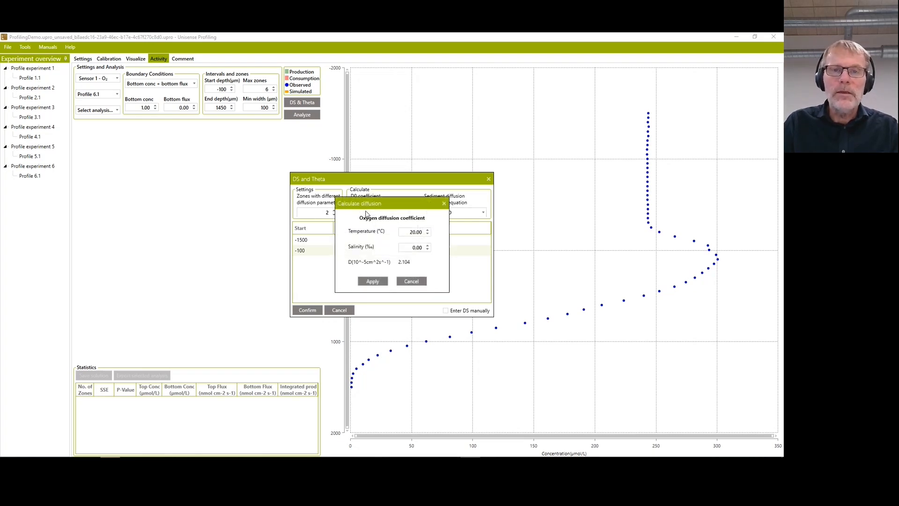
{"action": "left_click", "coordinate": [427, 230]}
{"action": "left_click", "coordinate": [428, 230]}
{"action": "left_click", "coordinate": [428, 230]}
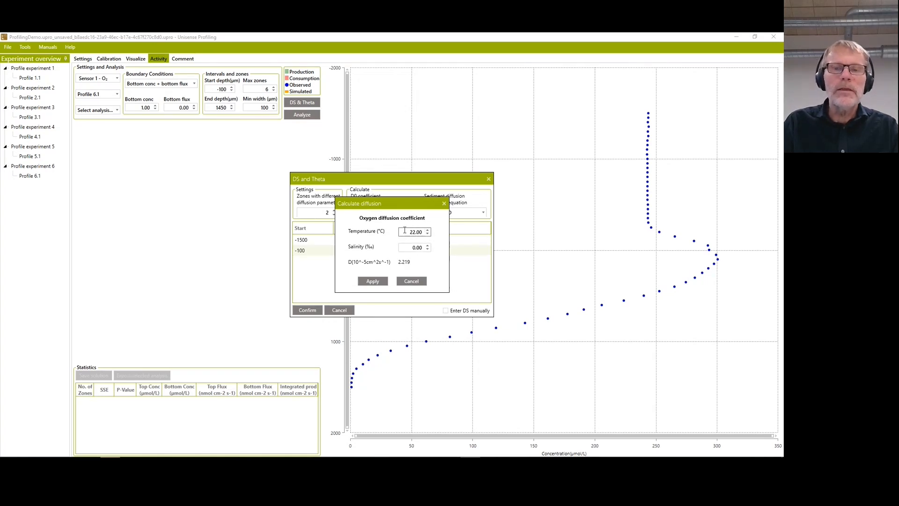
{"action": "left_click", "coordinate": [421, 247]}
{"action": "type", "text": "23"}
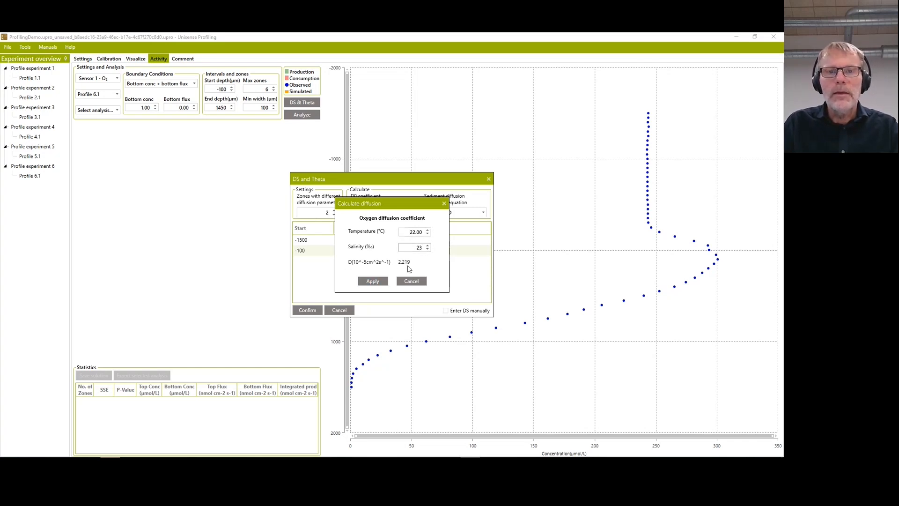
{"action": "key", "text": "Tab"}
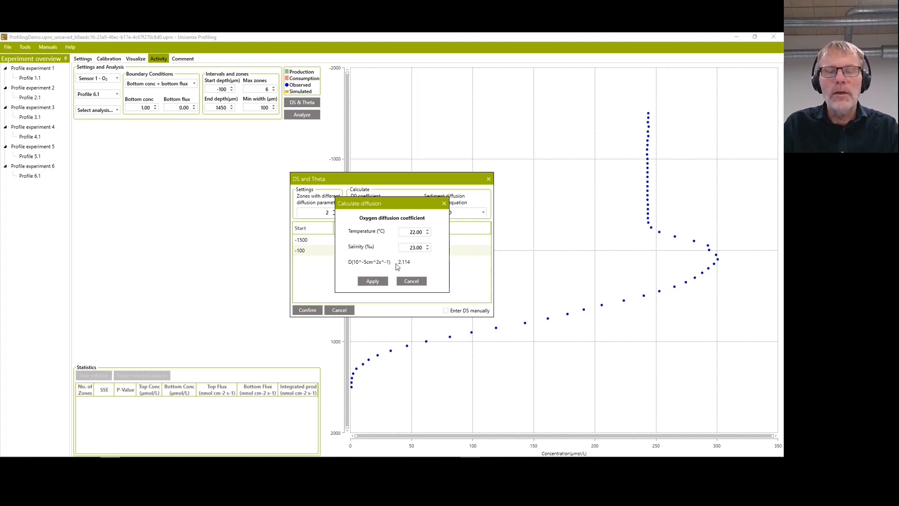
{"action": "left_click", "coordinate": [372, 282]}
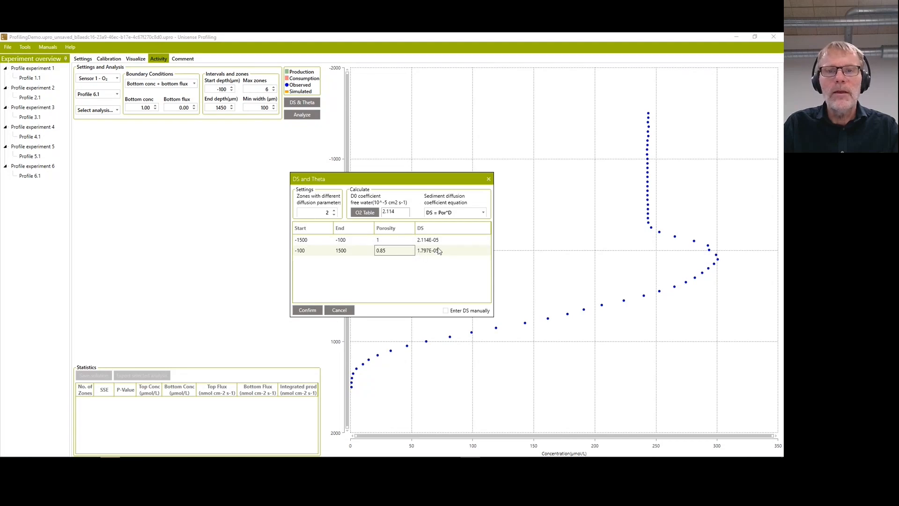
{"action": "left_click", "coordinate": [307, 311]}
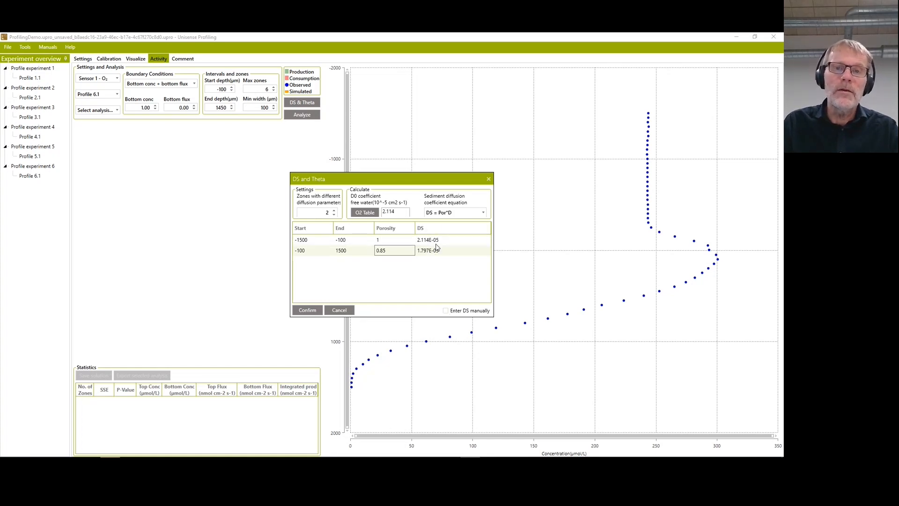
{"action": "left_click", "coordinate": [308, 310]}
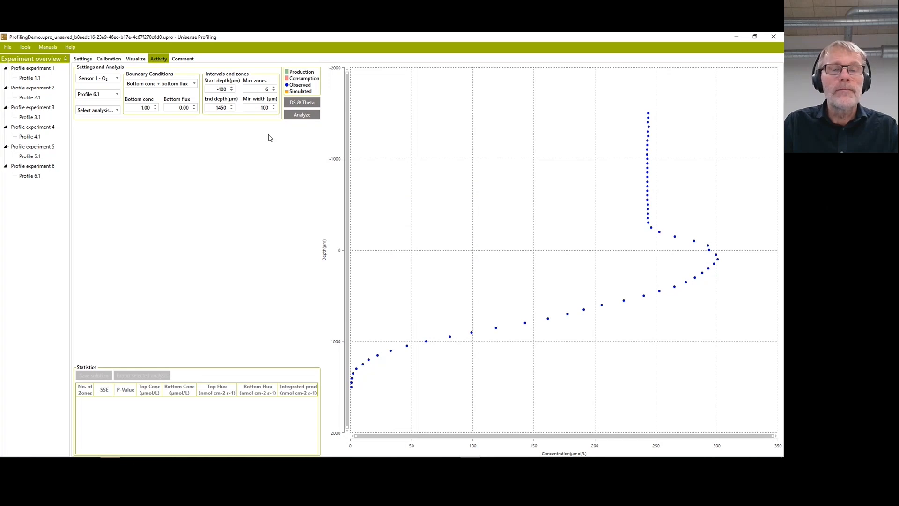
Run the activity analysis of Profile 6.1 and inspect the rates of the production and consumption zones in the six-zone solution
{"action": "left_click", "coordinate": [312, 116]}
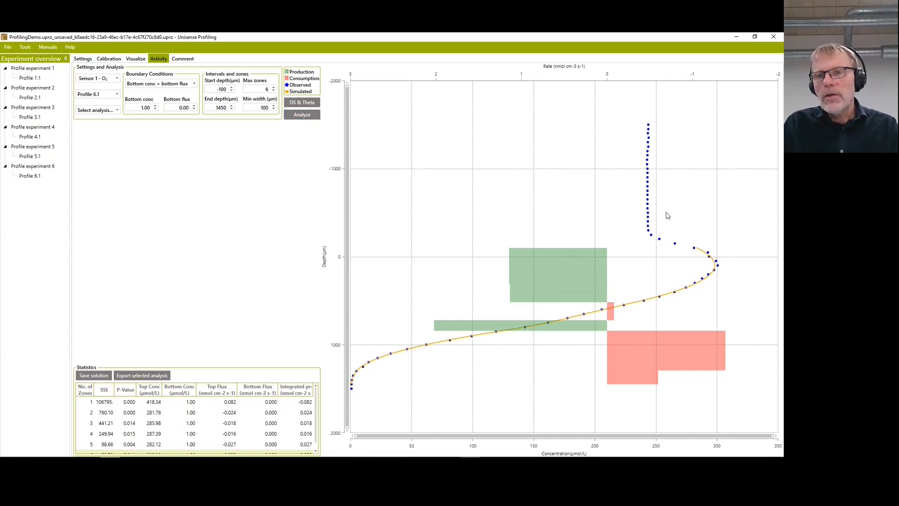
{"action": "mouse_move", "coordinate": [554, 260]}
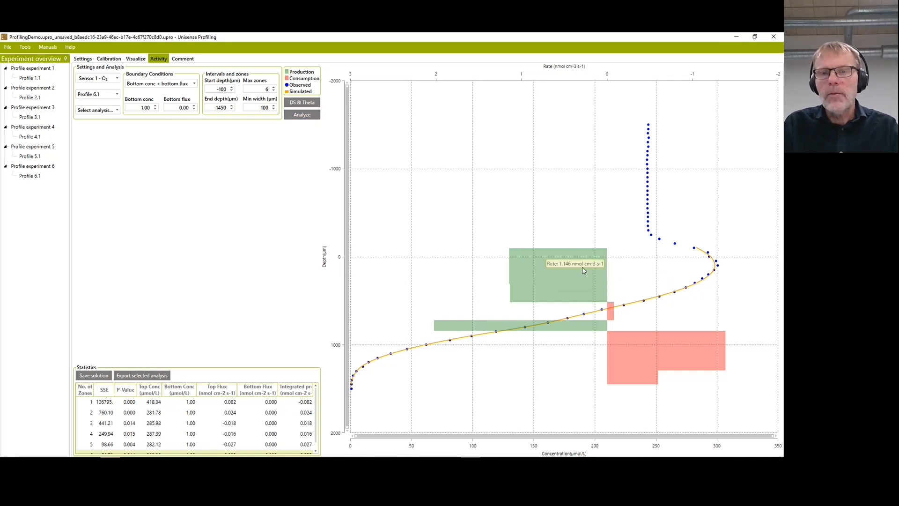
{"action": "mouse_move", "coordinate": [572, 332]}
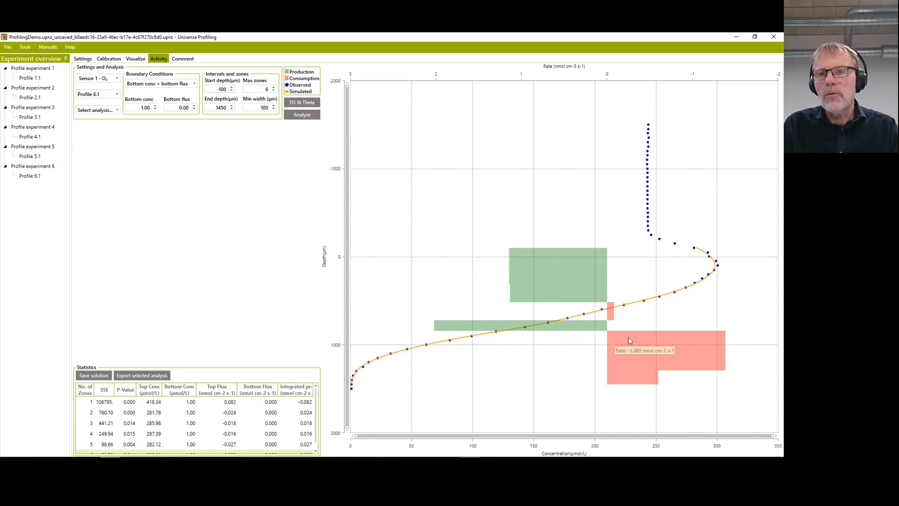
{"action": "mouse_move", "coordinate": [612, 322]}
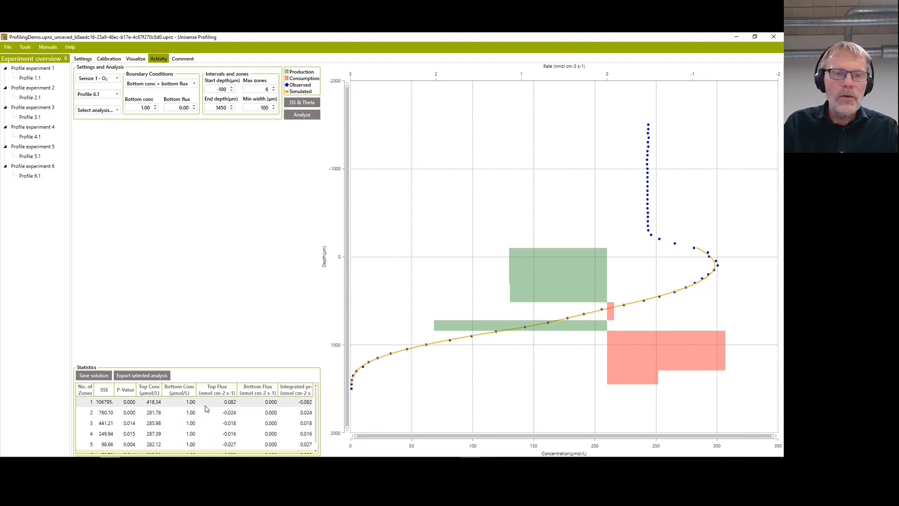
{"action": "scroll", "coordinate": [206, 408], "scroll_direction": "down", "scroll_amount": 1}
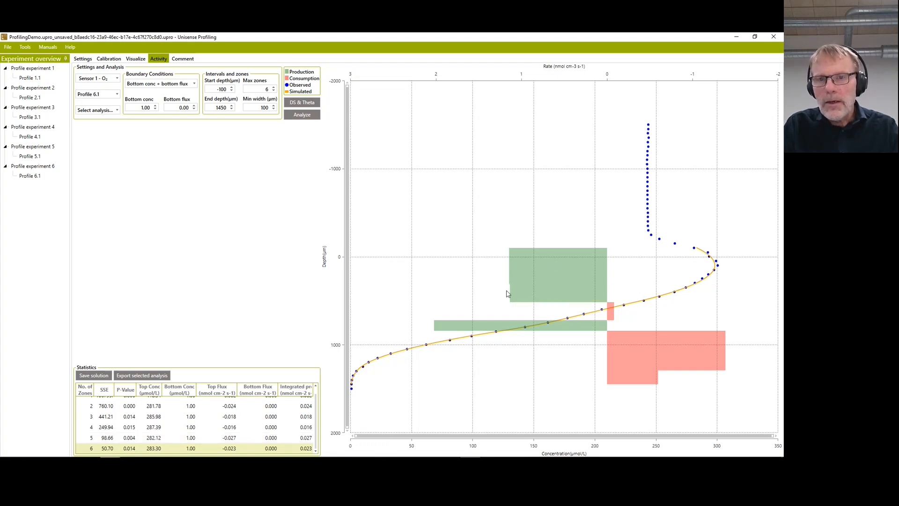
{"action": "mouse_move", "coordinate": [512, 296]}
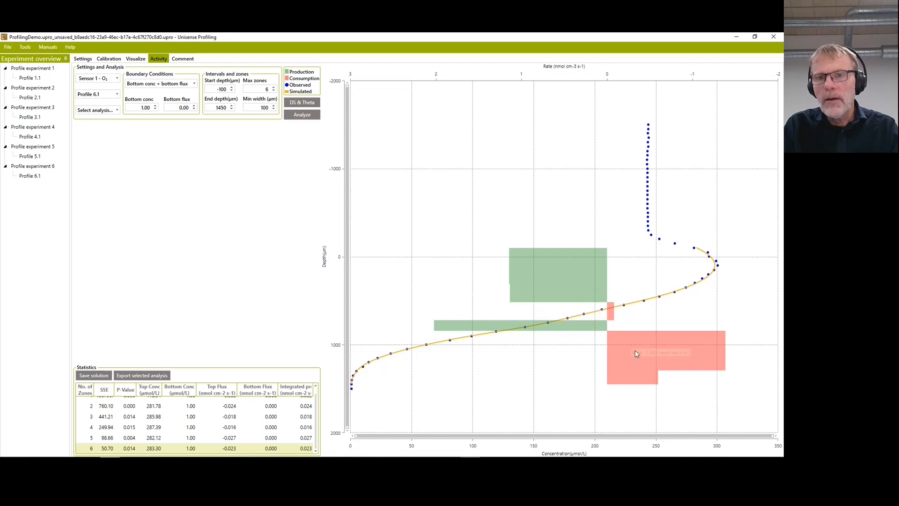
{"action": "mouse_move", "coordinate": [671, 369]}
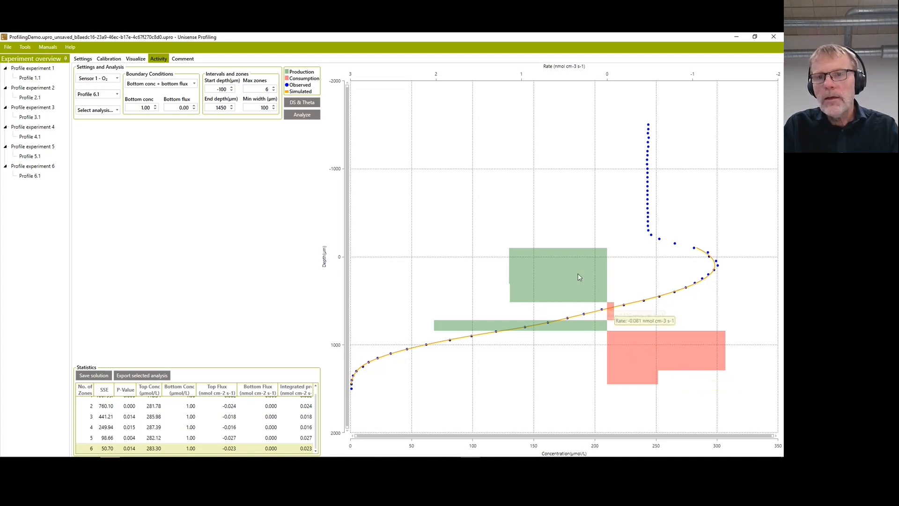
{"action": "mouse_move", "coordinate": [554, 263]}
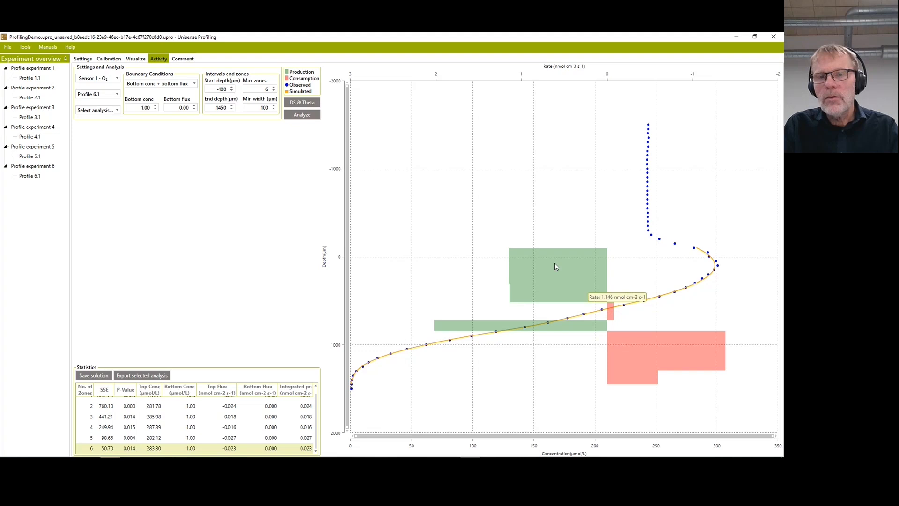
Compare the simulated curves and activity zones of the solutions with five, four, three and two zones
{"action": "left_click", "coordinate": [198, 438]}
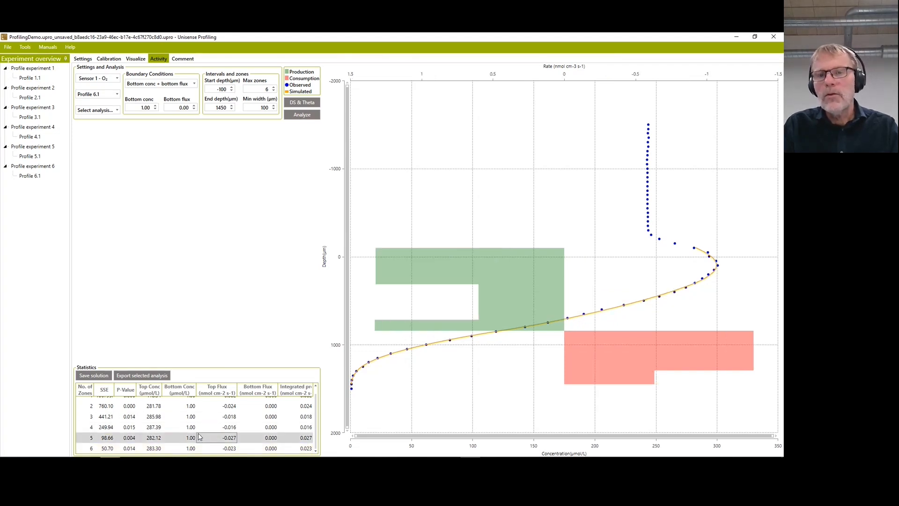
{"action": "mouse_move", "coordinate": [599, 369]}
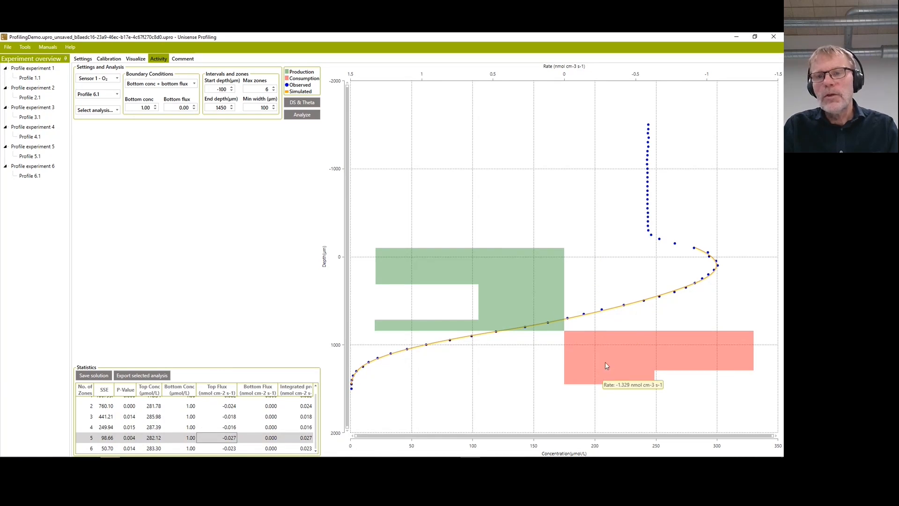
{"action": "mouse_move", "coordinate": [499, 331]}
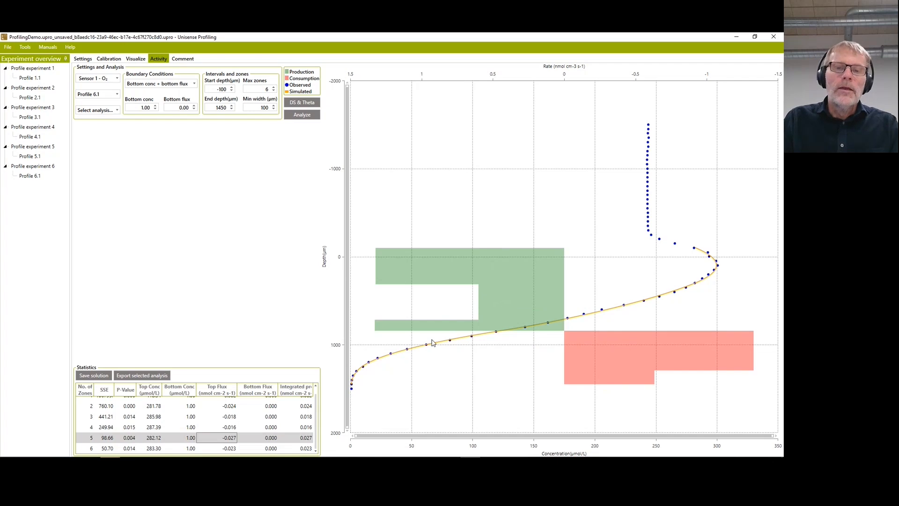
{"action": "mouse_move", "coordinate": [427, 347]}
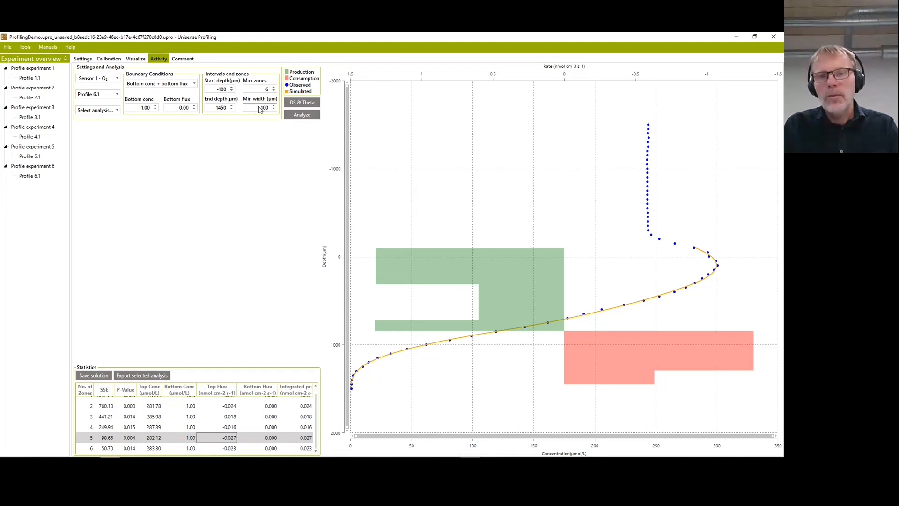
{"action": "left_click", "coordinate": [209, 429]}
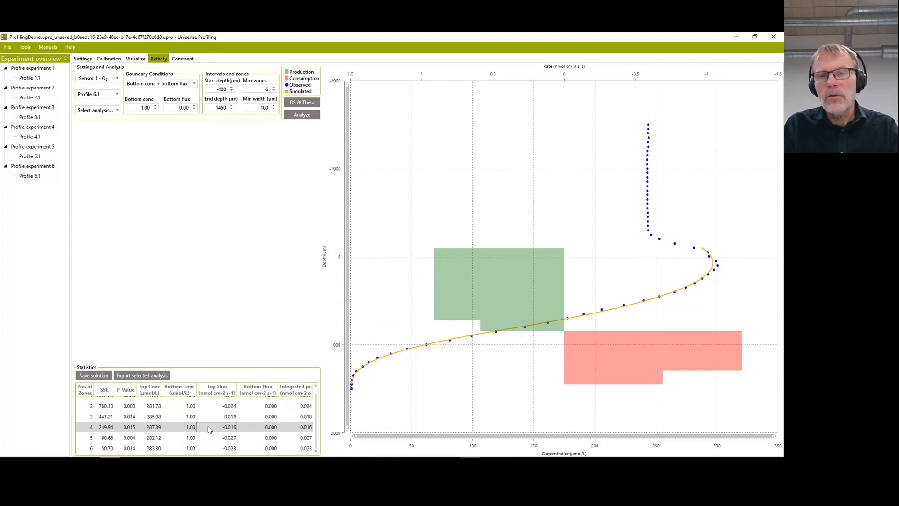
{"action": "left_click", "coordinate": [216, 415]}
{"action": "left_click", "coordinate": [220, 406]}
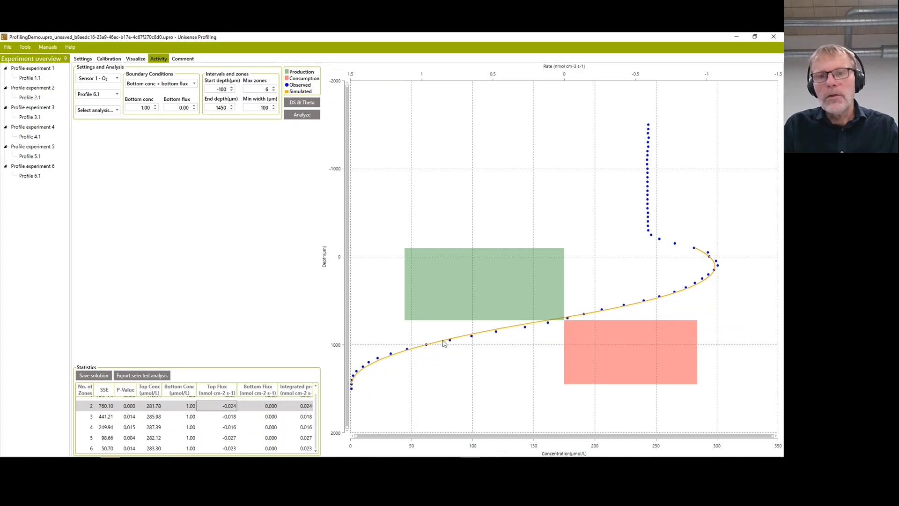
{"action": "left_click", "coordinate": [218, 417]}
{"action": "left_click", "coordinate": [219, 429]}
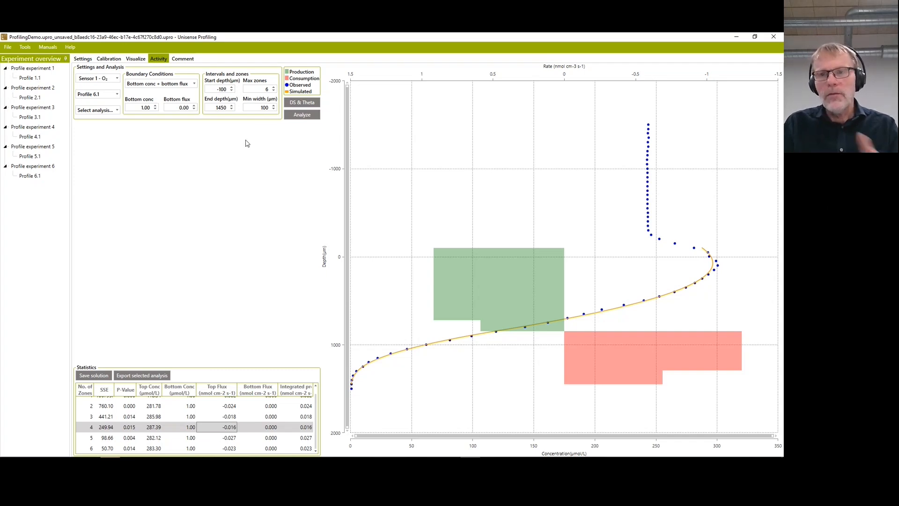
Rerun the activity analysis with a minimum zone width of 200 µm and inspect the resulting production zones
{"action": "left_click", "coordinate": [275, 108]}
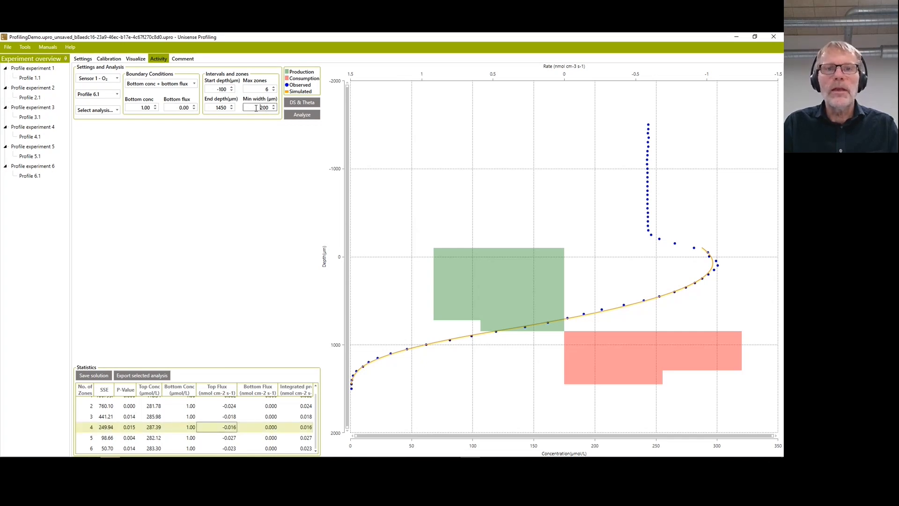
{"action": "left_click", "coordinate": [302, 116]}
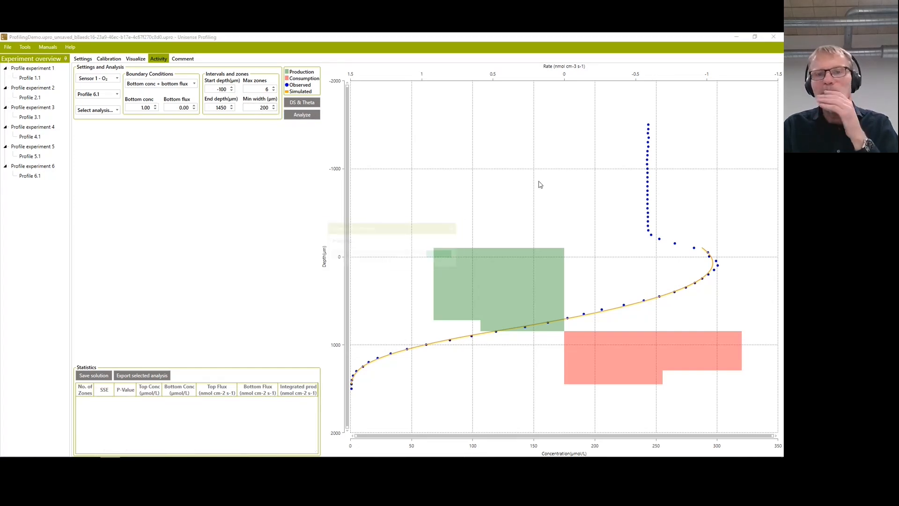
{"action": "mouse_move", "coordinate": [487, 266]}
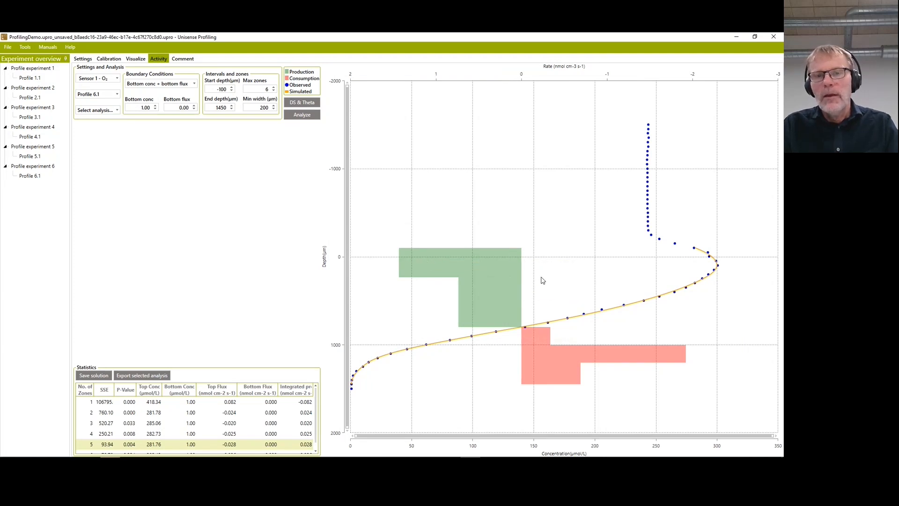
{"action": "mouse_move", "coordinate": [458, 255]}
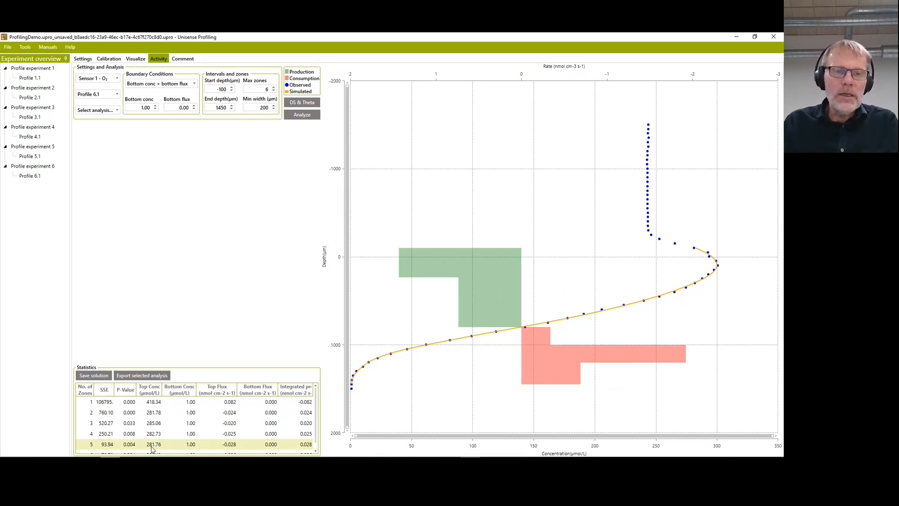
Compare the six-zone and five-zone solutions in the statistics and save the five-zone solution under Profile 6.1
{"action": "scroll", "coordinate": [141, 443], "scroll_direction": "down", "scroll_amount": 1}
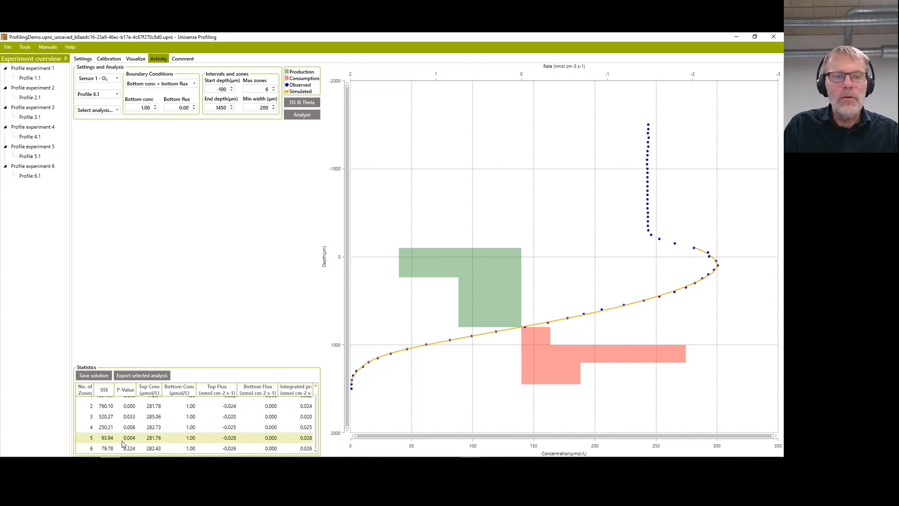
{"action": "left_click", "coordinate": [132, 447]}
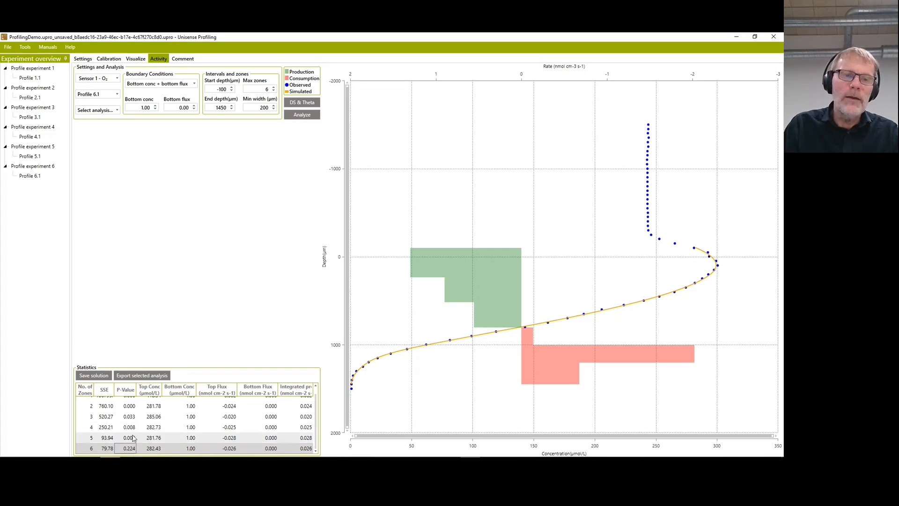
{"action": "left_click", "coordinate": [134, 438]}
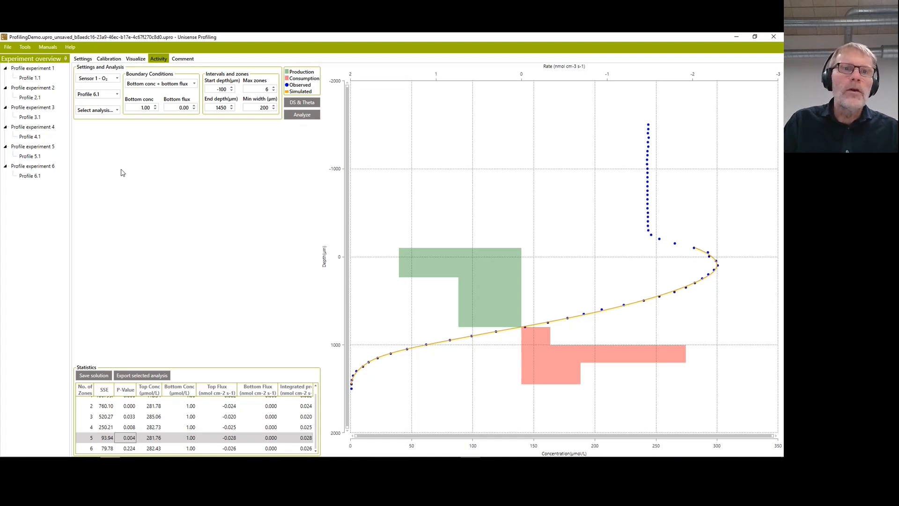
{"action": "left_click", "coordinate": [94, 377]}
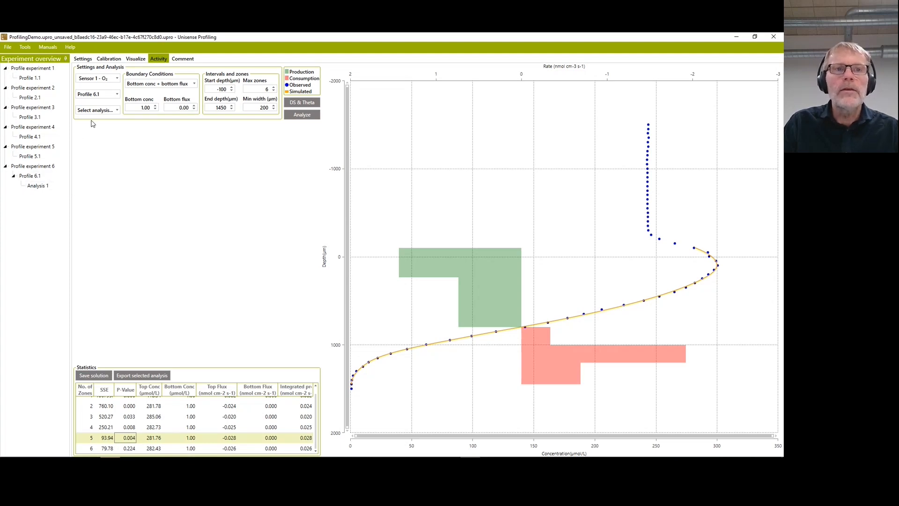
{"action": "left_click", "coordinate": [111, 111]}
{"action": "left_click", "coordinate": [94, 122]}
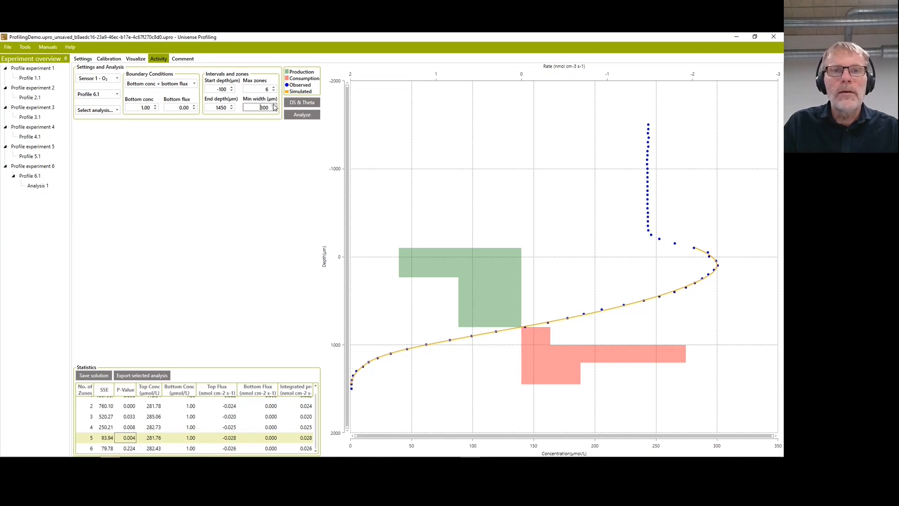
Rerun the analysis with a minimum zone width of 300 µm and a maximum of 5 zones, and save the five-zone solution
{"action": "left_click", "coordinate": [302, 118]}
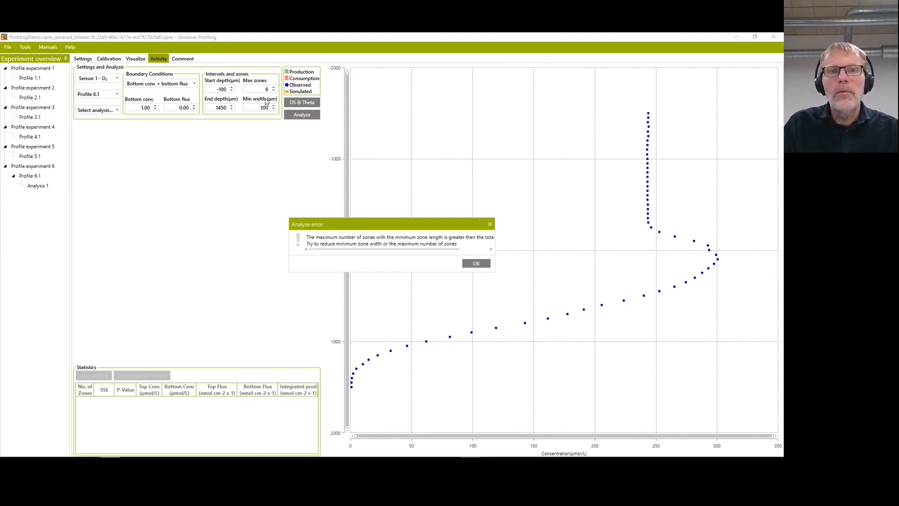
{"action": "left_click", "coordinate": [472, 265]}
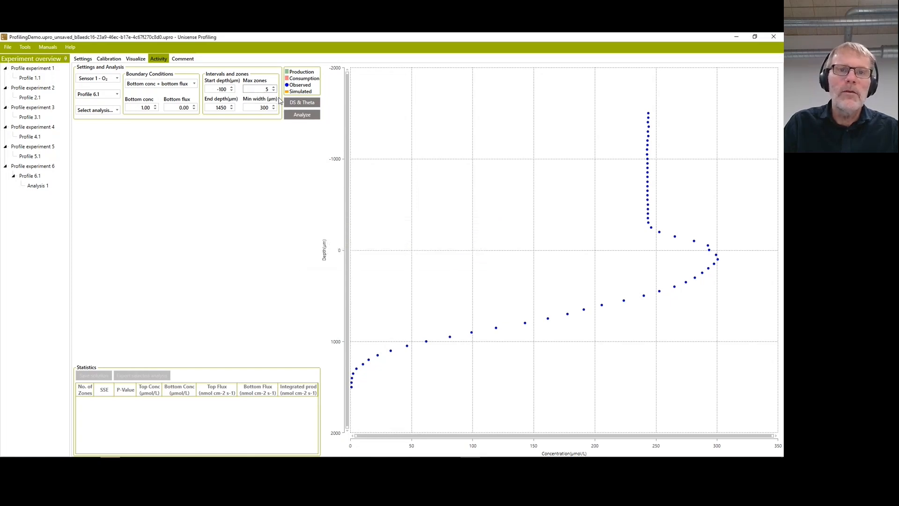
{"action": "left_click", "coordinate": [305, 117]}
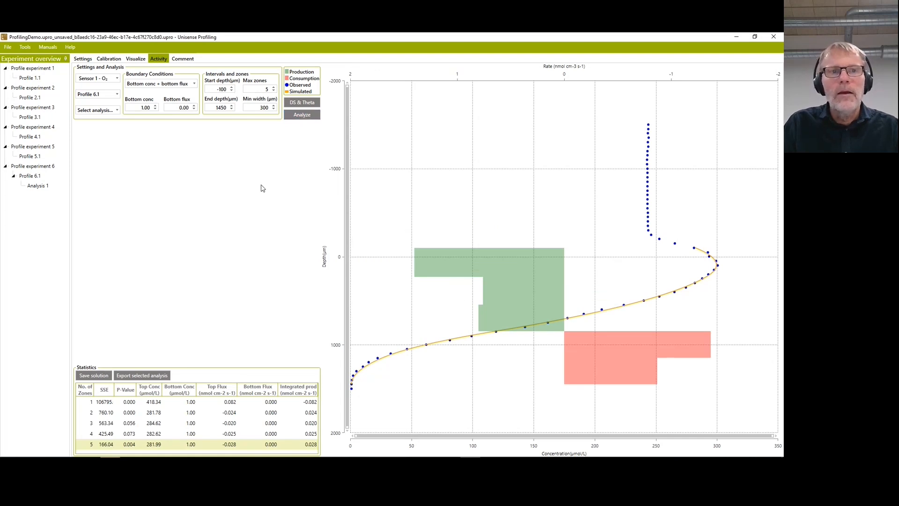
{"action": "left_click", "coordinate": [84, 378]}
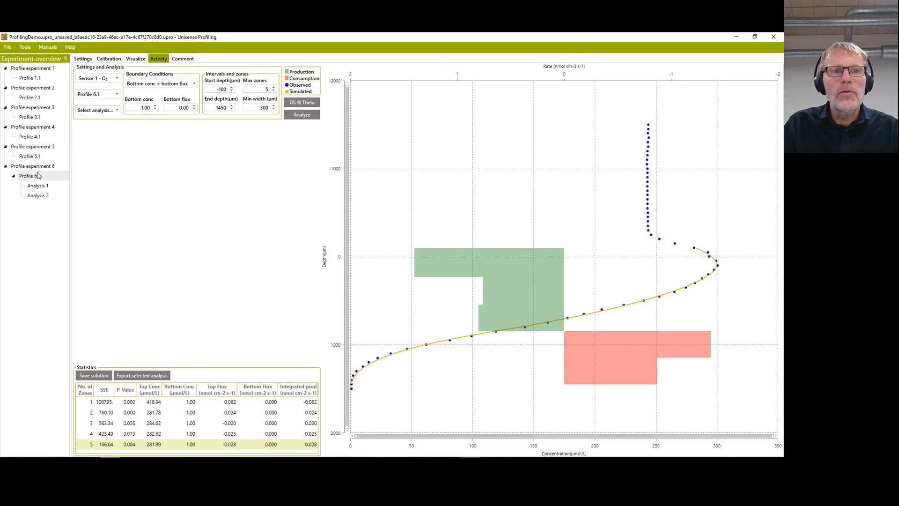
Load the saved Analysis 1 of Profile 6.1 and review its solutions with up to six zones in the statistics
{"action": "left_click", "coordinate": [106, 111]}
{"action": "left_click", "coordinate": [100, 127]}
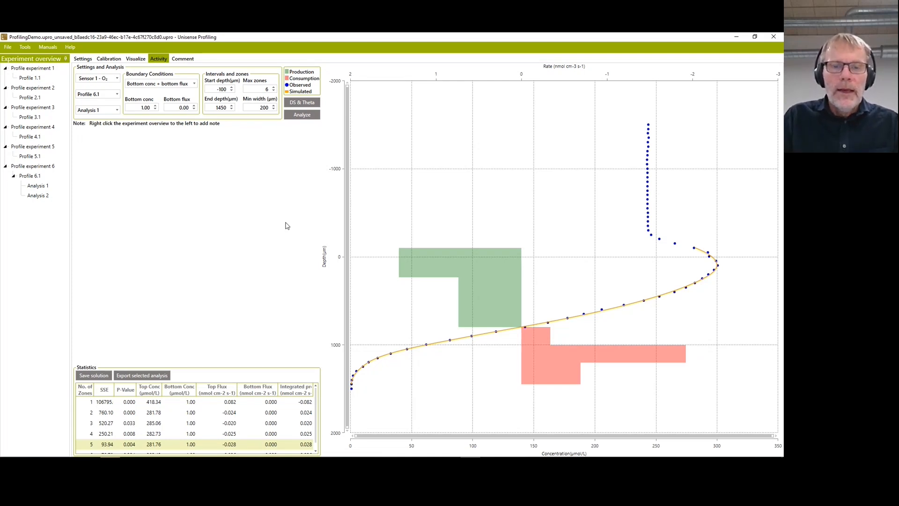
{"action": "scroll", "coordinate": [259, 417], "scroll_direction": "down", "scroll_amount": 1}
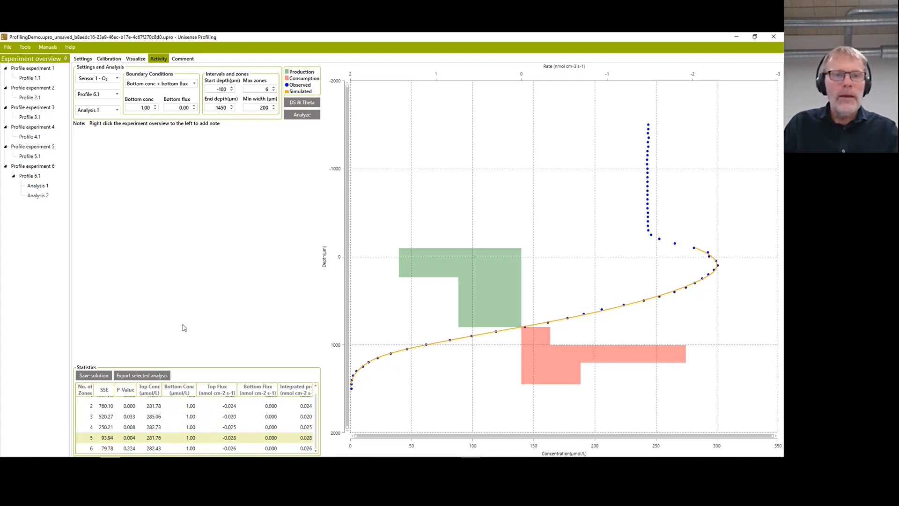
Export the selected analysis as an Excel (.xlsx) file named Profile in the Unisense Datafiles folder
{"action": "left_click", "coordinate": [145, 376]}
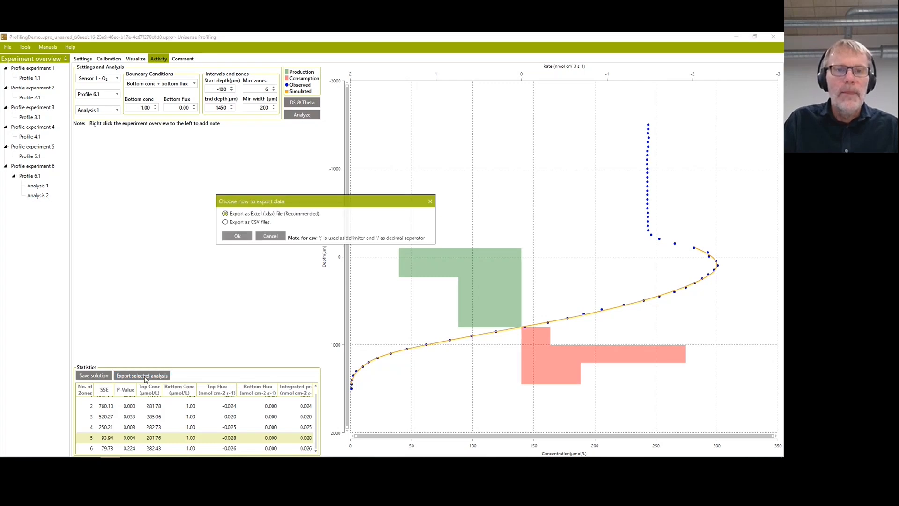
{"action": "left_click", "coordinate": [236, 237]}
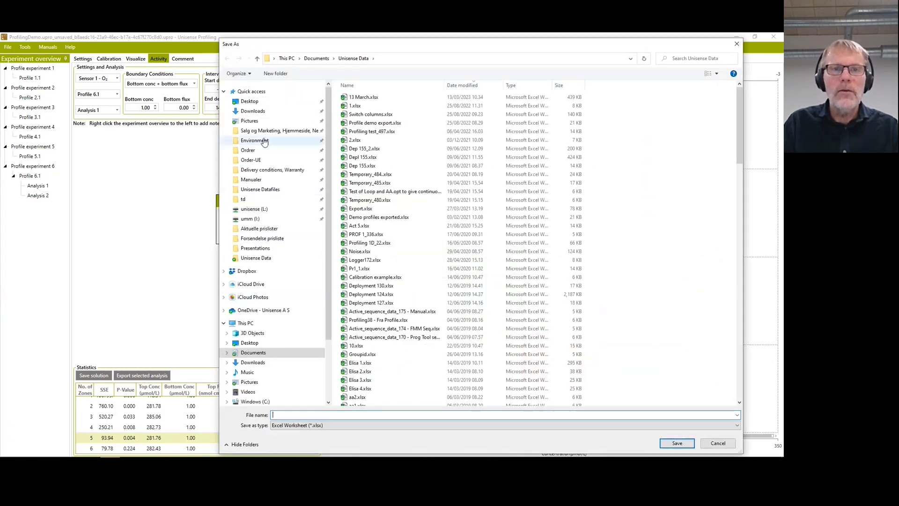
{"action": "left_click", "coordinate": [261, 189]}
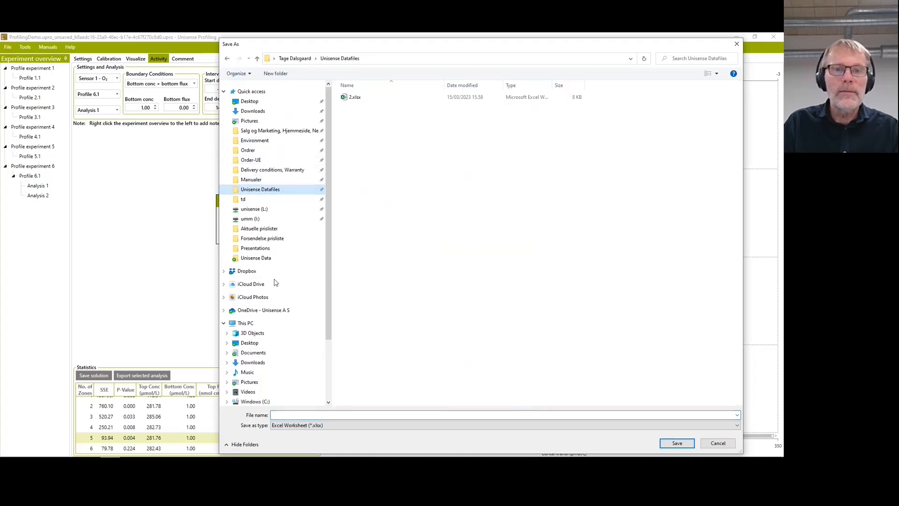
{"action": "left_click", "coordinate": [338, 415]}
{"action": "type", "text": "Profile"}
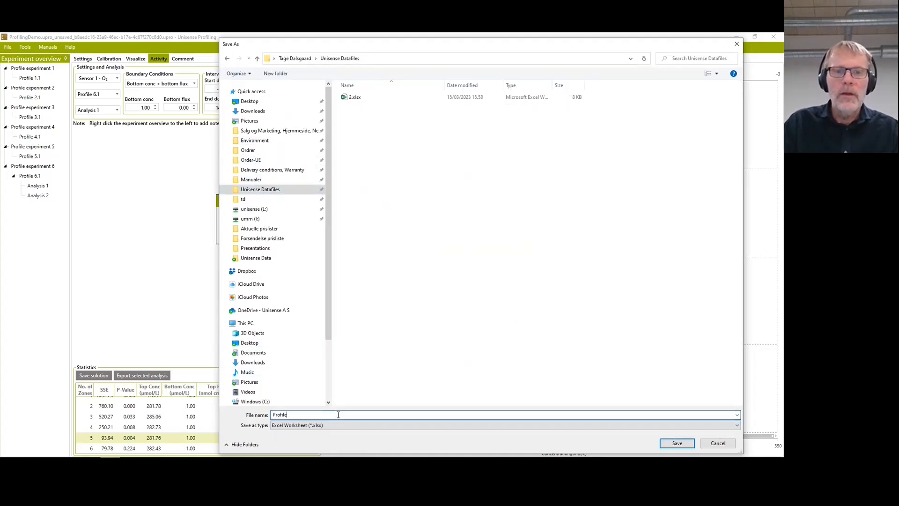
{"action": "key", "text": "Return"}
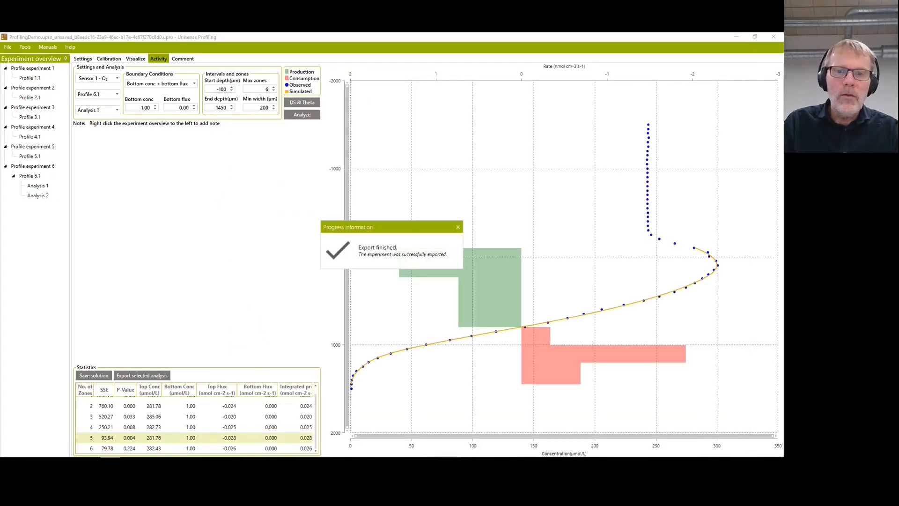
Open the exported Profile.xlsx in Excel and widen the narrow columns of the Statistics sheet to show their full values
{"action": "mouse_move", "coordinate": [426, 440]}
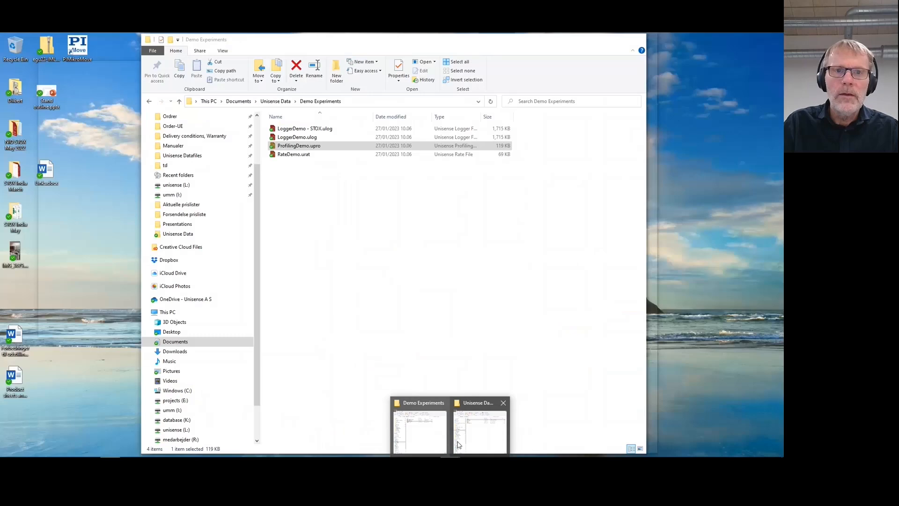
{"action": "left_click", "coordinate": [466, 443]}
{"action": "double_click", "coordinate": [308, 137]}
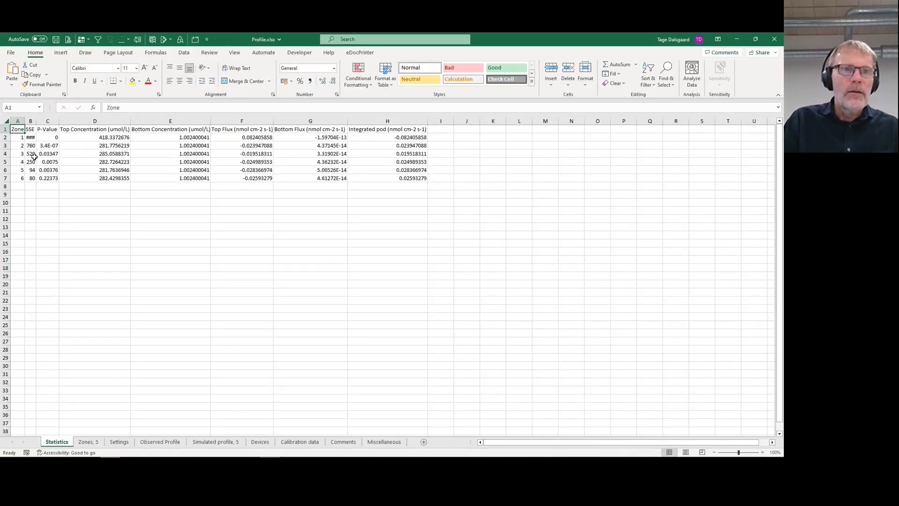
{"action": "left_click_drag", "start_coordinate": [22, 121], "coordinate": [92, 121]}
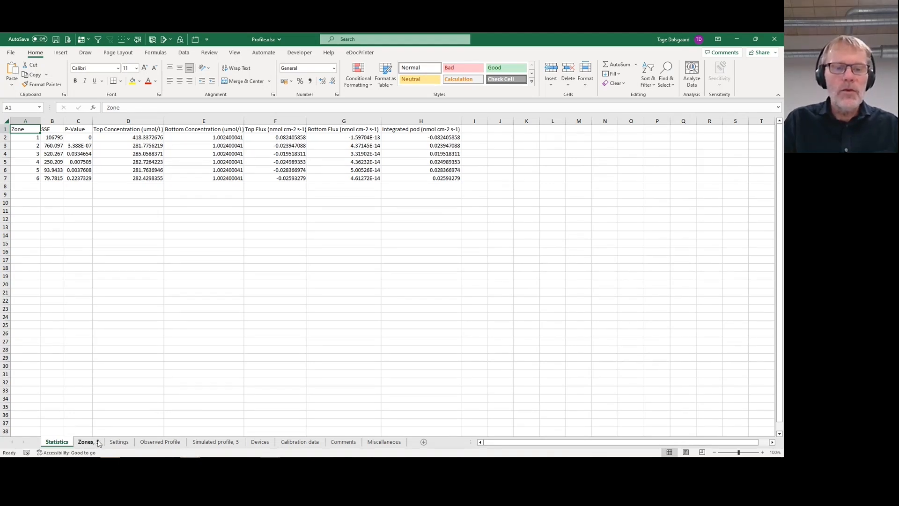
Compare the exported statistics with the statistics table in Unisense Profiling, and return to the Excel workbook
{"action": "key", "text": "alt+Tab"}
{"action": "key", "text": "Tab"}
{"action": "key", "text": "Tab"}
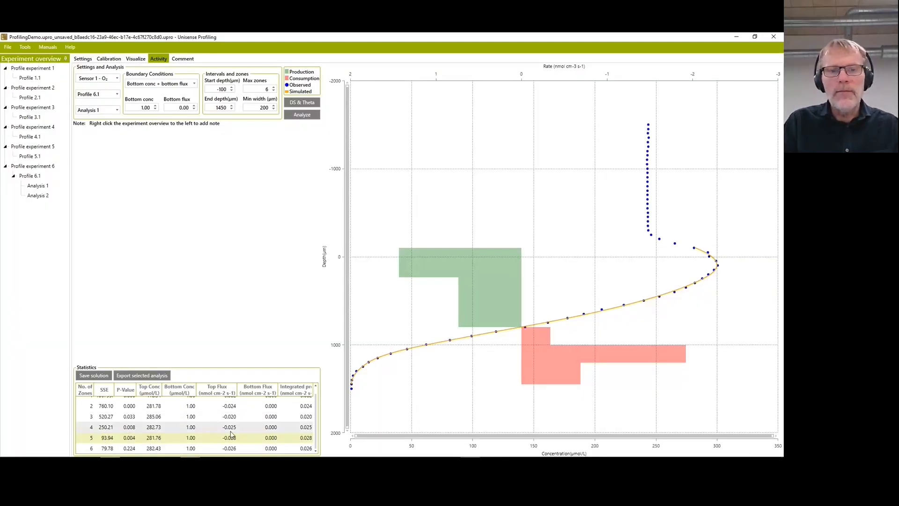
{"action": "key", "text": "alt+Tab"}
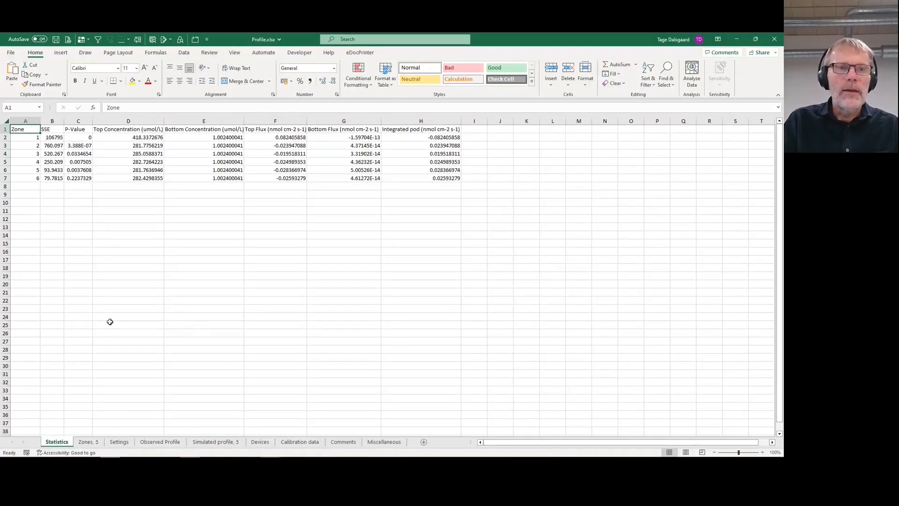
Widen the End column of the Zones, 5 sheet and examine the depth limits and activity of the first two zones
{"action": "left_click", "coordinate": [87, 441]}
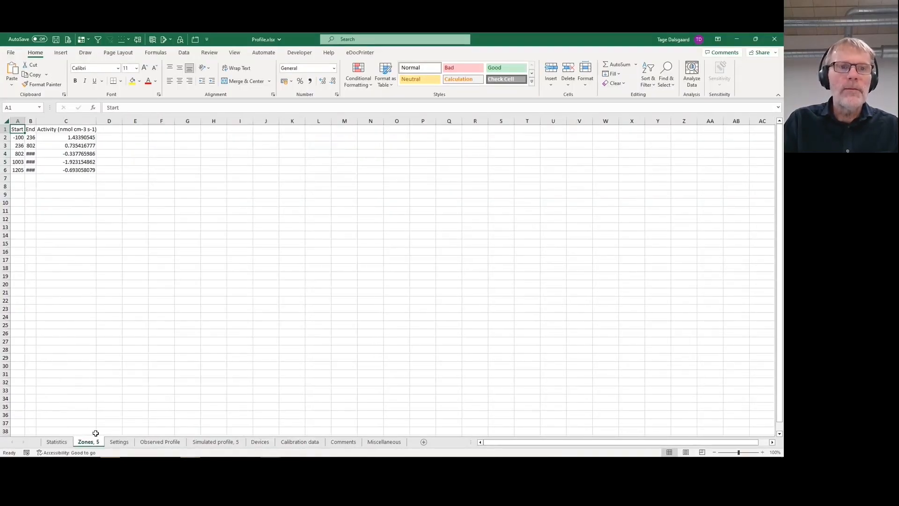
{"action": "left_click_drag", "start_coordinate": [38, 122], "coordinate": [67, 122]}
{"action": "left_click", "coordinate": [17, 138]}
{"action": "left_click", "coordinate": [41, 138]}
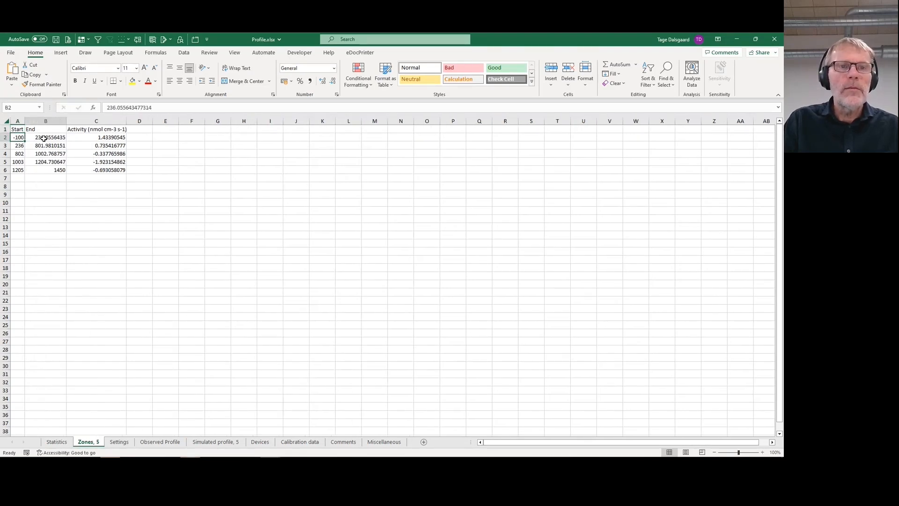
{"action": "left_click", "coordinate": [103, 138]}
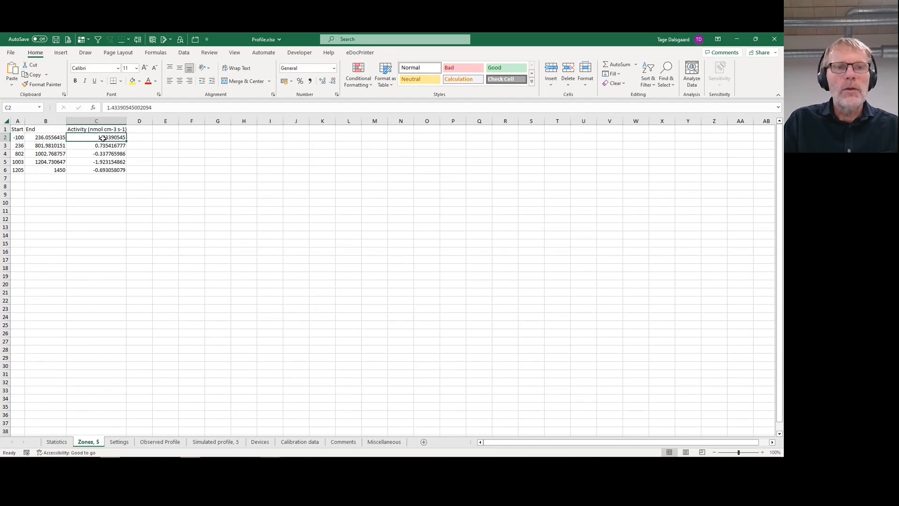
{"action": "left_click", "coordinate": [48, 144]}
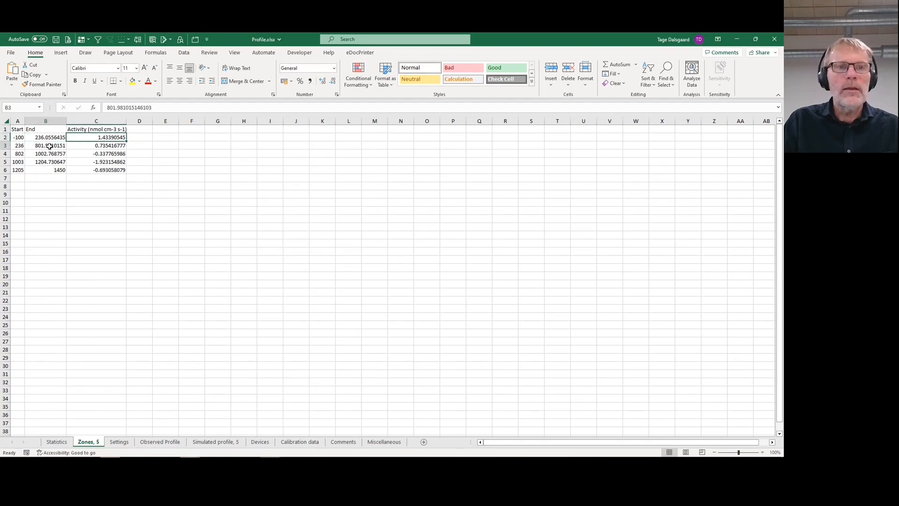
{"action": "left_click", "coordinate": [103, 146]}
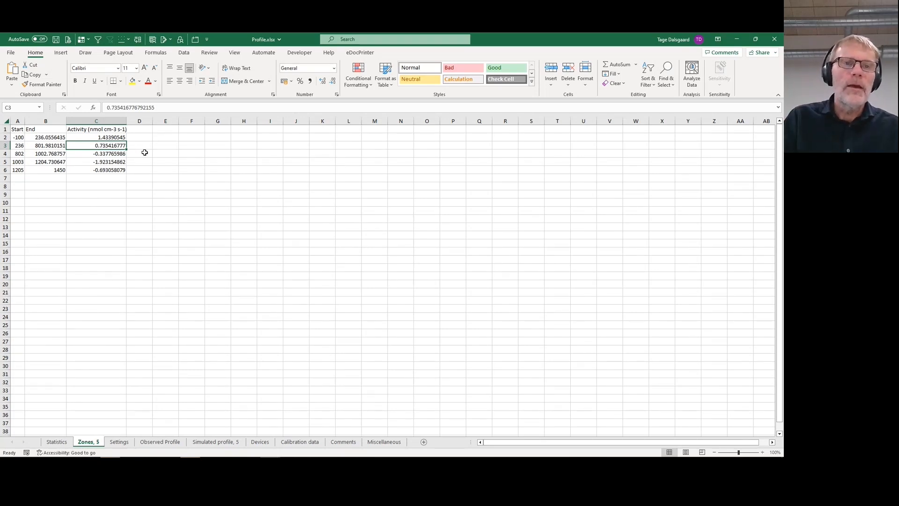
Compare the exported zone activities with the zone rates in the Unisense Profiling activity plot, and return to Excel
{"action": "key", "text": "alt+Tab"}
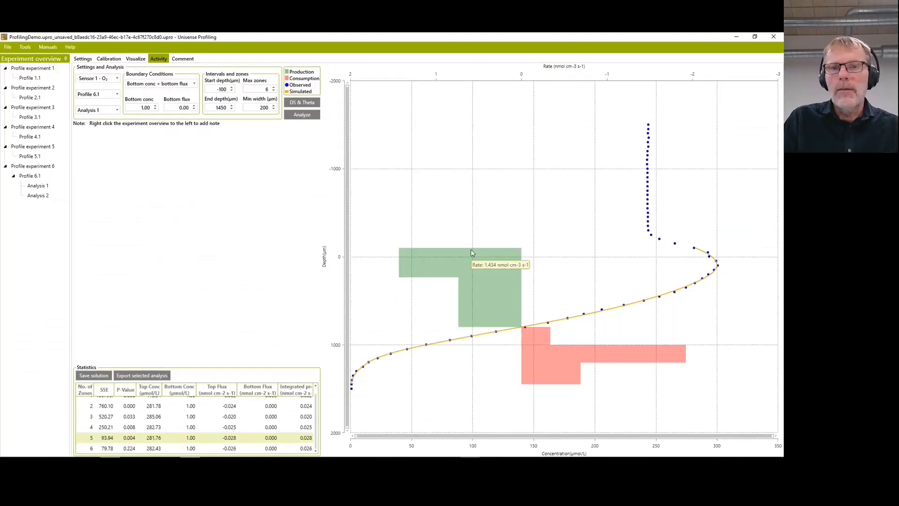
{"action": "mouse_move", "coordinate": [571, 371]}
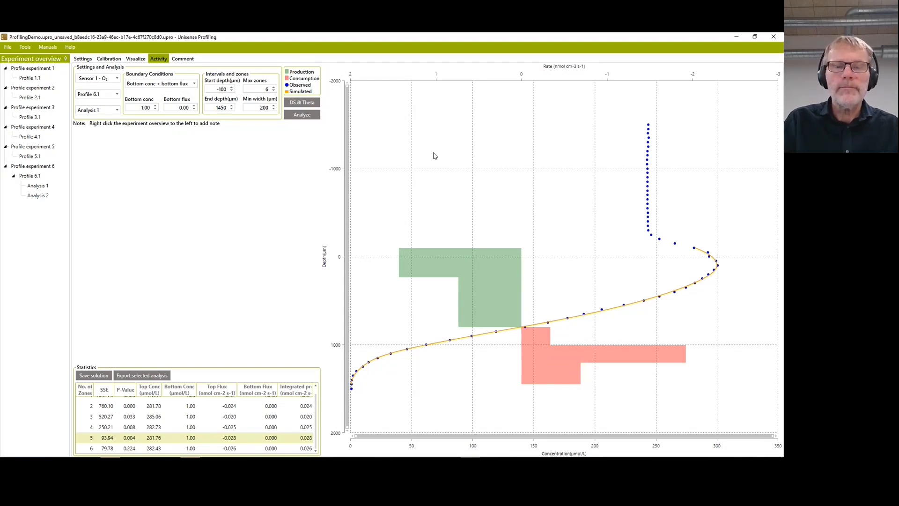
{"action": "key", "text": "alt+Tab"}
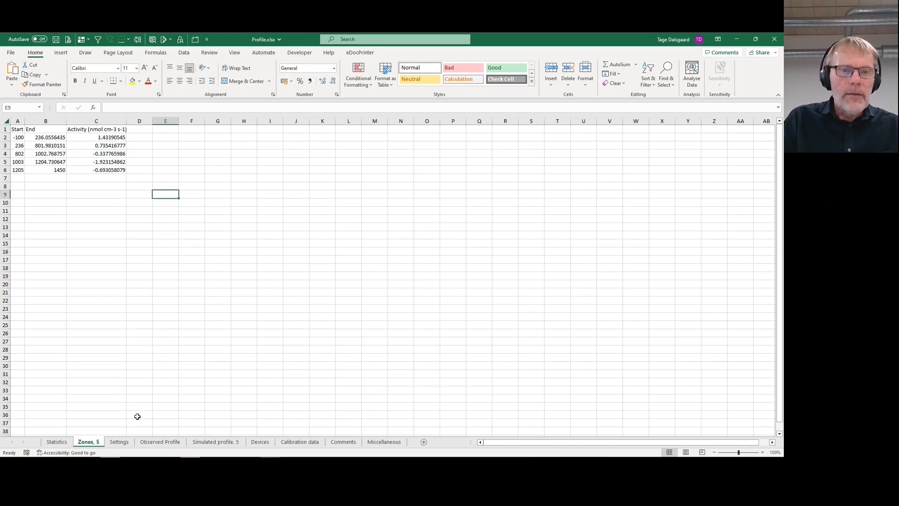
Examine the Settings and Observed Profile sheets and the full extent of the Simulated profile, 5 data
{"action": "left_click", "coordinate": [120, 443]}
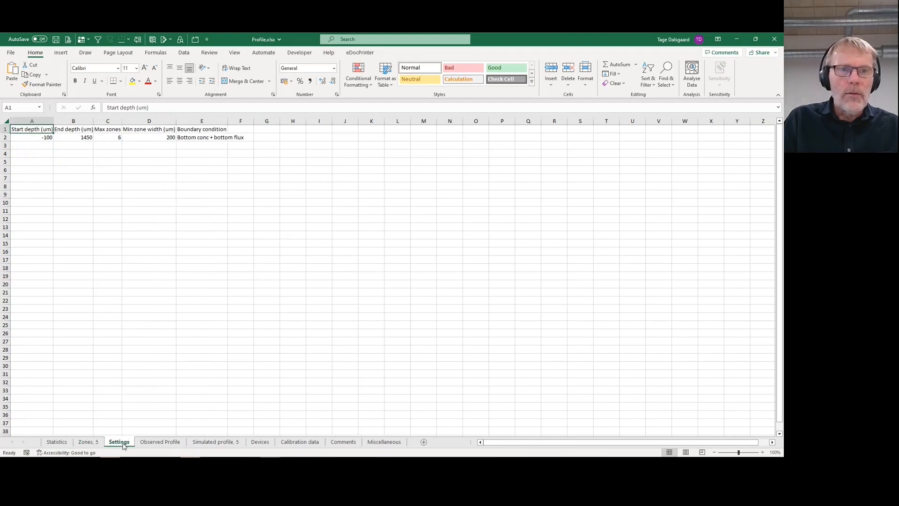
{"action": "left_click", "coordinate": [156, 445]}
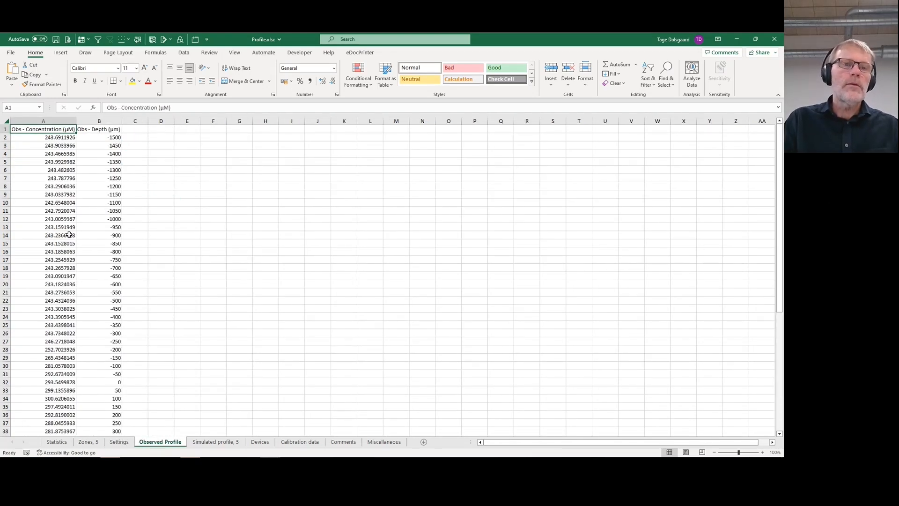
{"action": "left_click", "coordinate": [233, 442]}
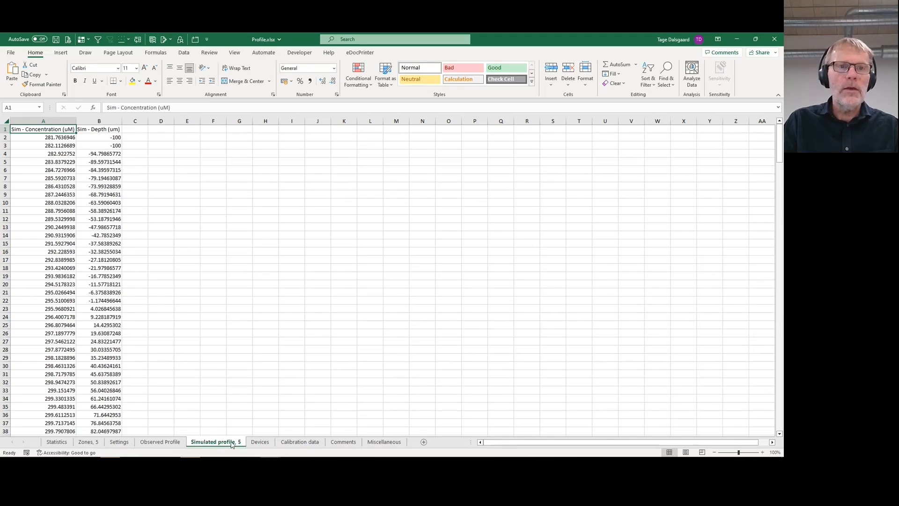
{"action": "left_click", "coordinate": [64, 137]}
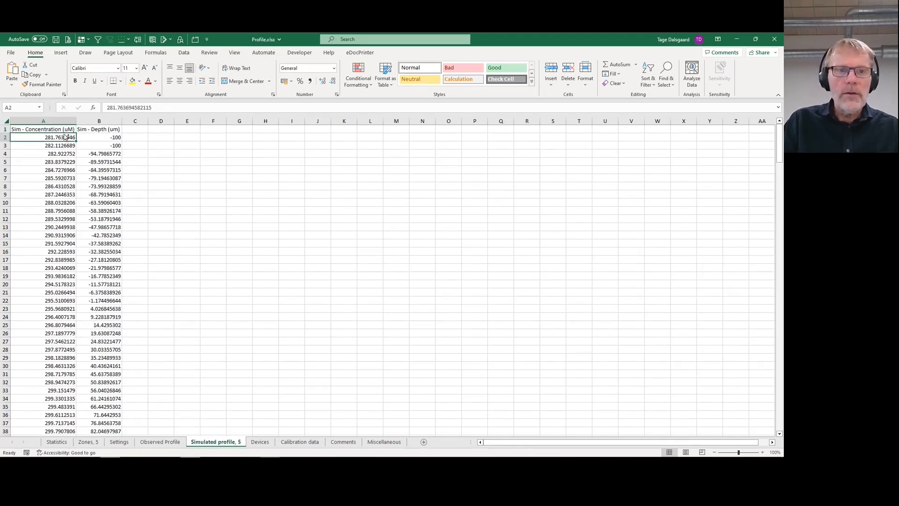
{"action": "key", "text": "ctrl+Down"}
{"action": "key", "text": "Down"}
{"action": "key", "text": "Up"}
{"action": "key", "text": "Up"}
{"action": "key", "text": "ctrl+Up"}
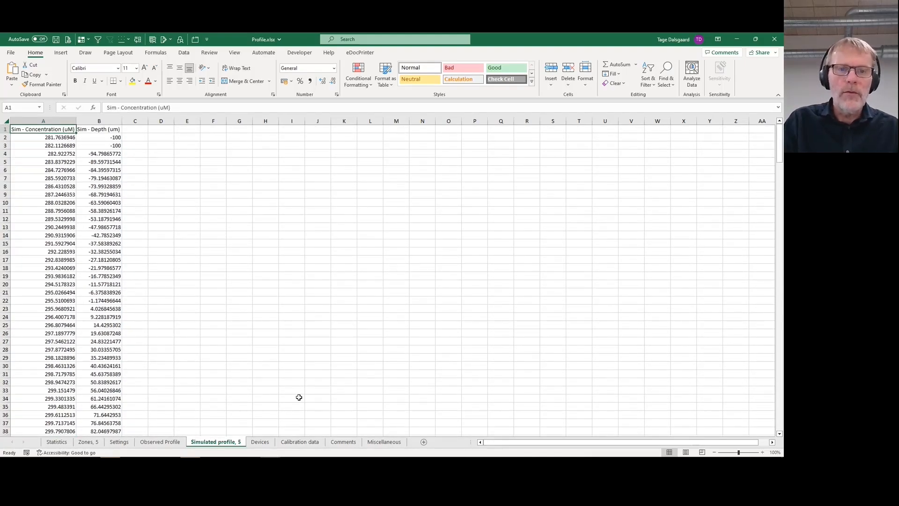
Examine the exported Devices, Calibration data and Comments sheets, and return to the Statistics sheet
{"action": "left_click", "coordinate": [263, 443]}
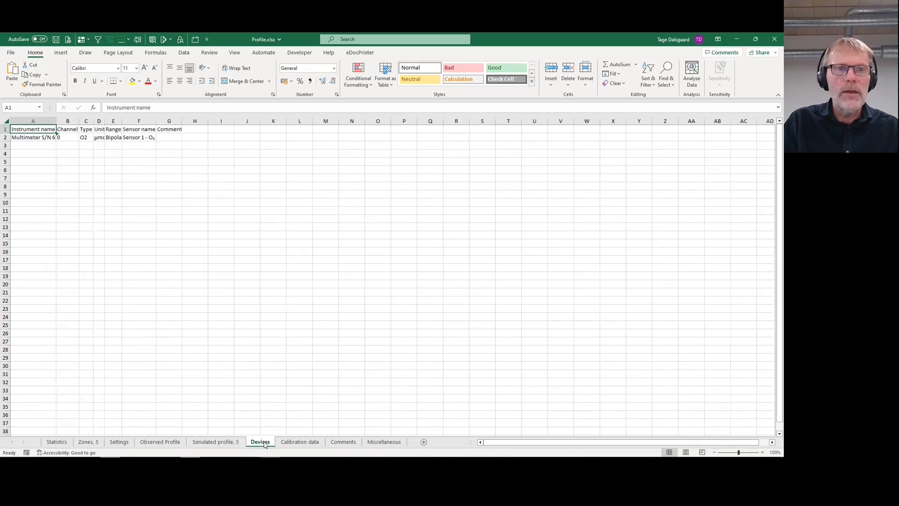
{"action": "left_click", "coordinate": [294, 443]}
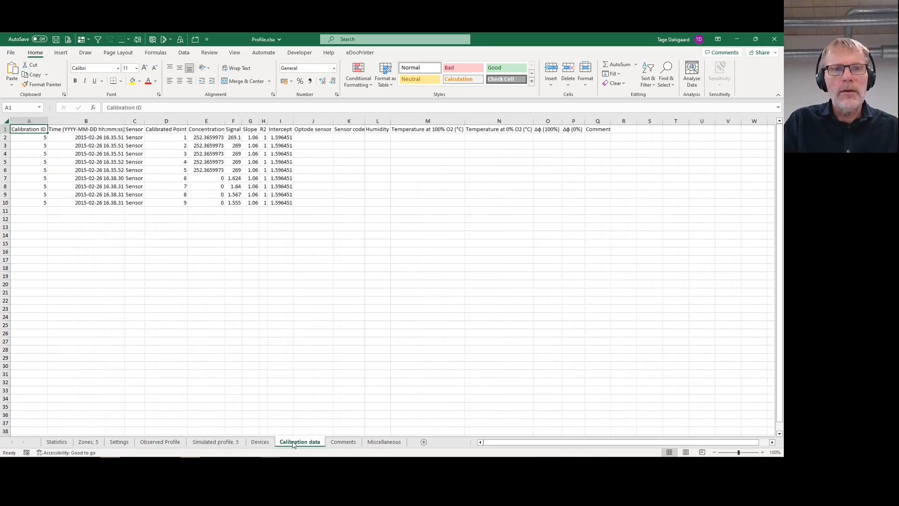
{"action": "left_click", "coordinate": [341, 446]}
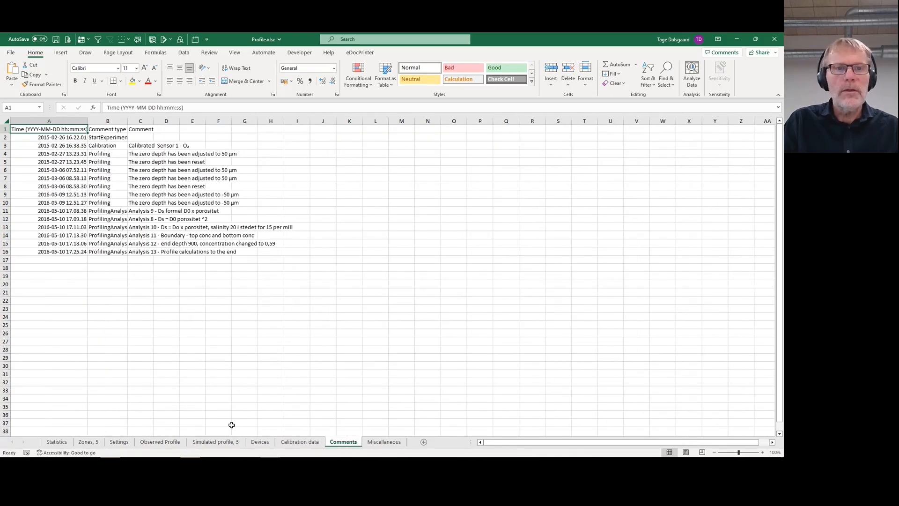
{"action": "left_click", "coordinate": [57, 442]}
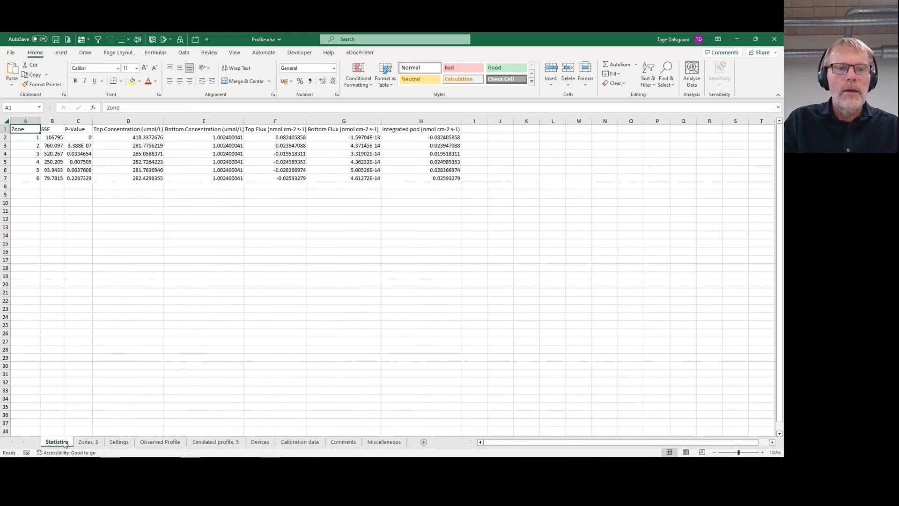
Switch to the PowerPoint presentation, start the slide show from the Sediment diffusivity slide and advance to Result – Statistics
{"action": "left_click", "coordinate": [736, 40]}
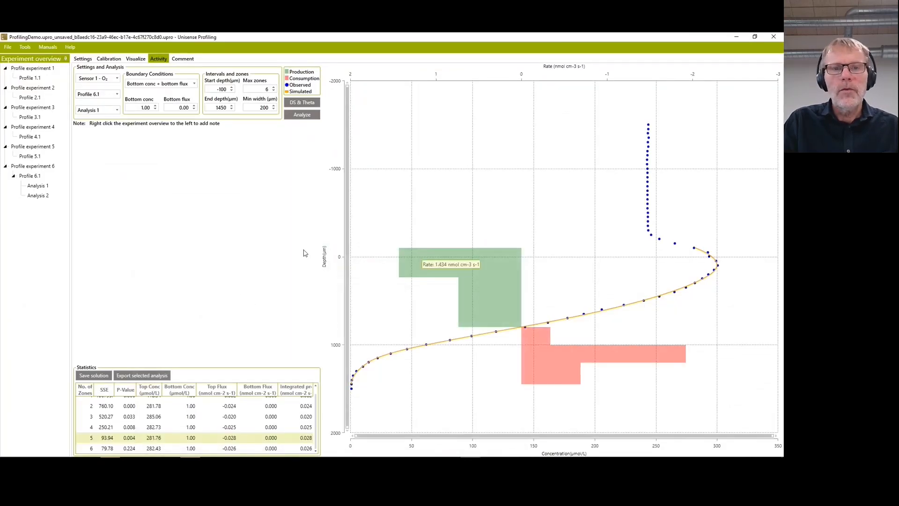
{"action": "mouse_move", "coordinate": [288, 461]}
{"action": "left_click", "coordinate": [289, 441]}
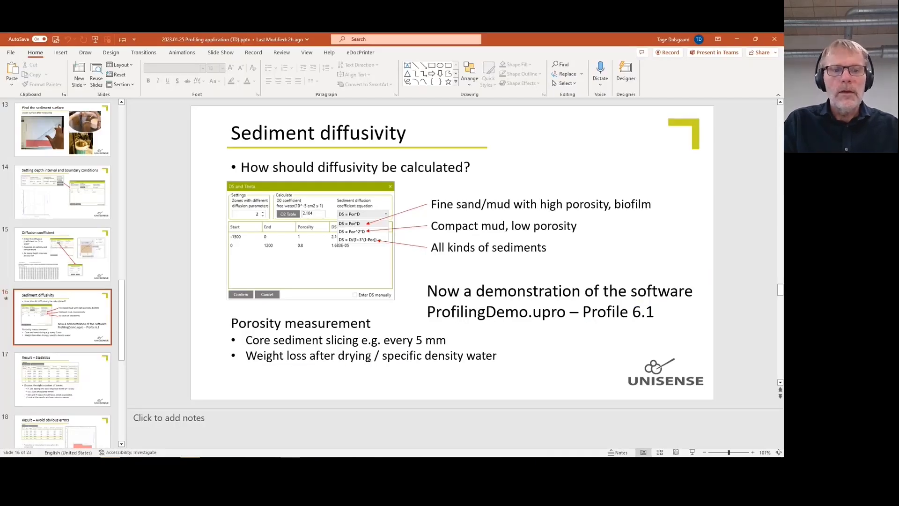
{"action": "key", "text": "shift+F5"}
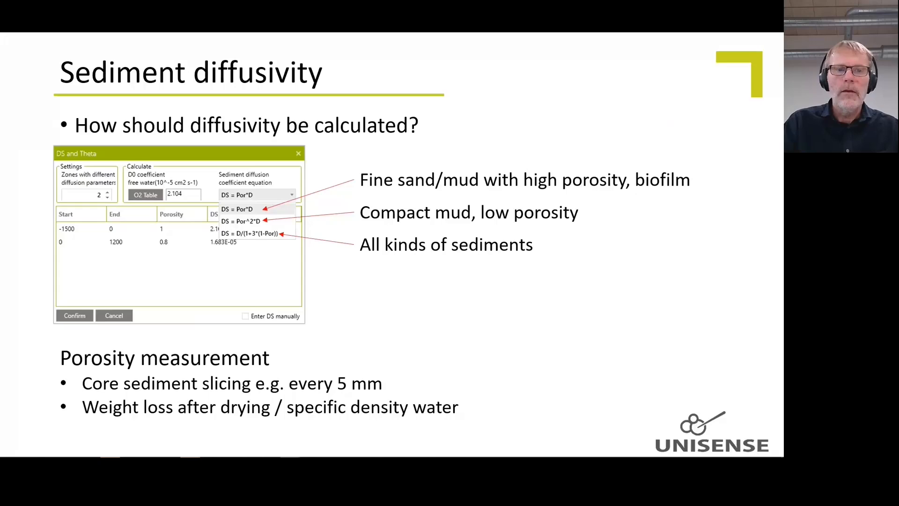
{"action": "key", "text": "Right"}
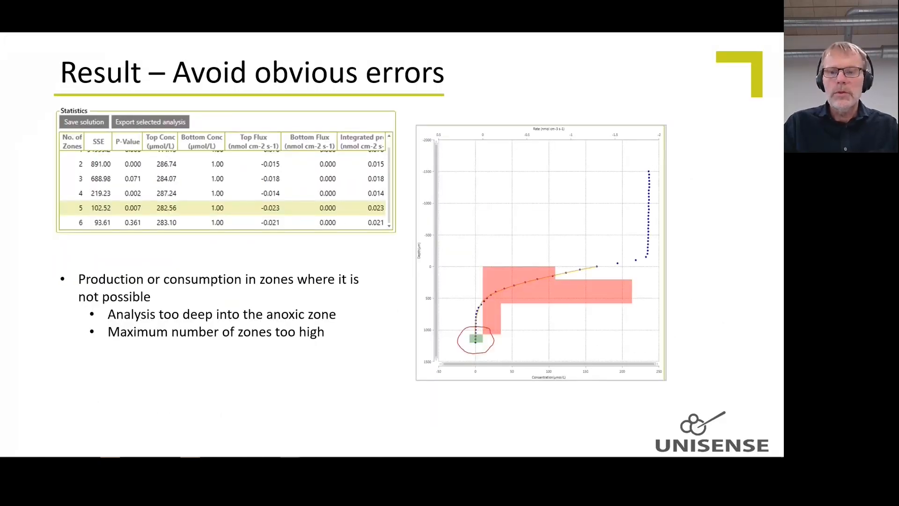
{"action": "key", "text": "Left"}
{"action": "key", "text": "Left"}
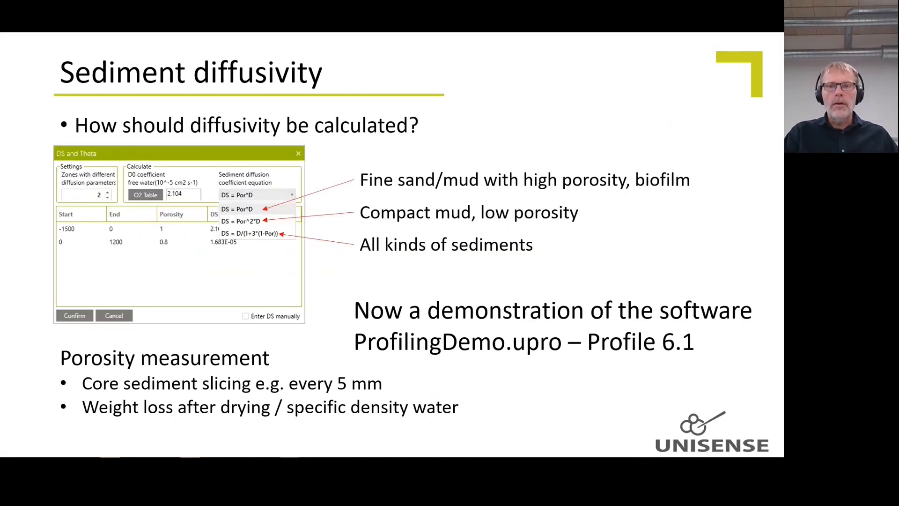
{"action": "key", "text": "Right"}
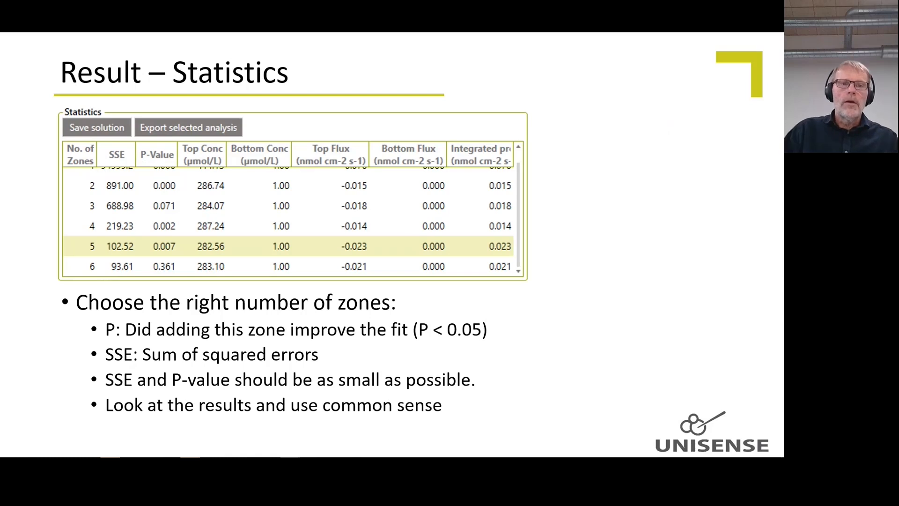